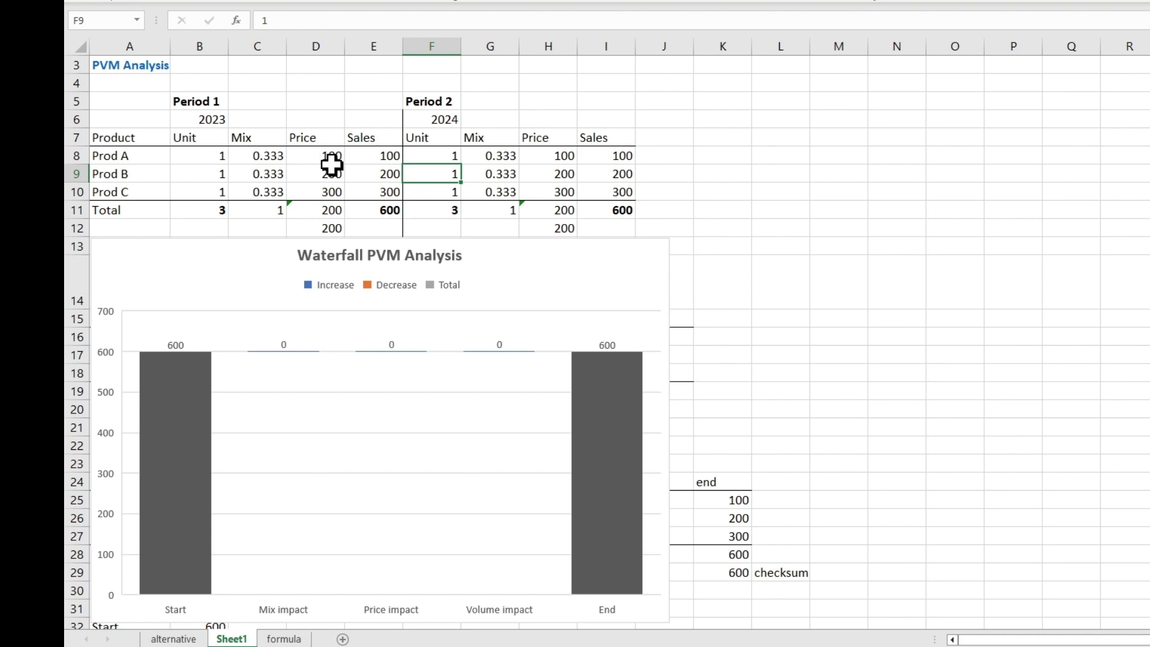
- Examine the formulas behind the Sales and Mix columns of the Period 1 and Period 2 product table
left_click(394, 158)
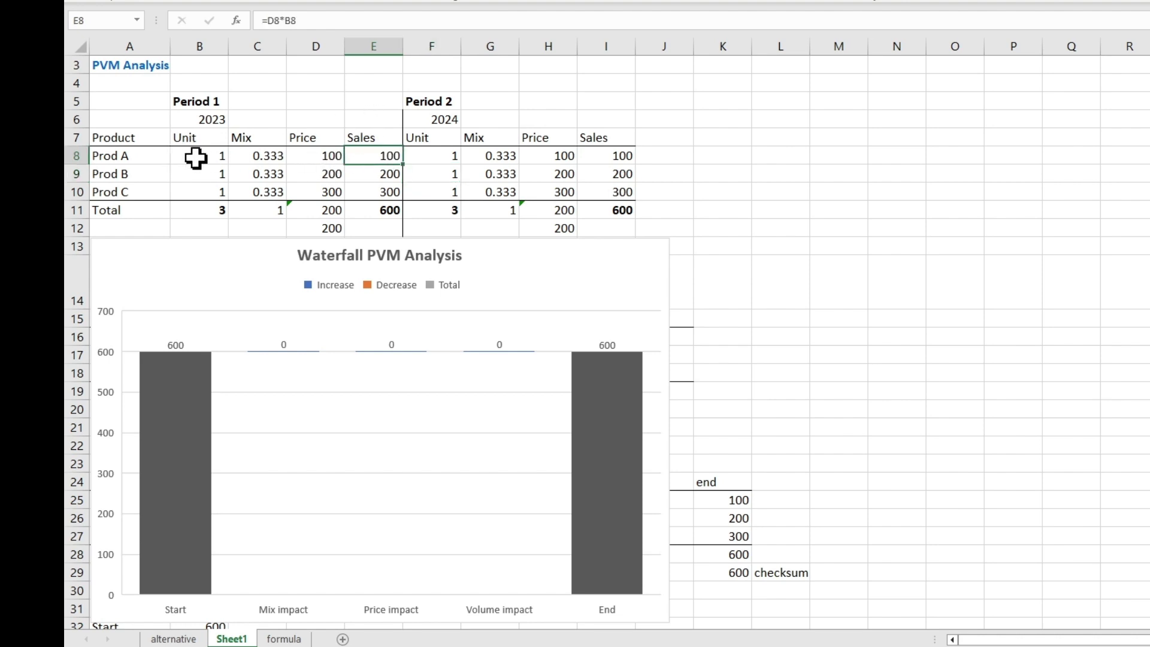
left_click(592, 153)
left_click(248, 143)
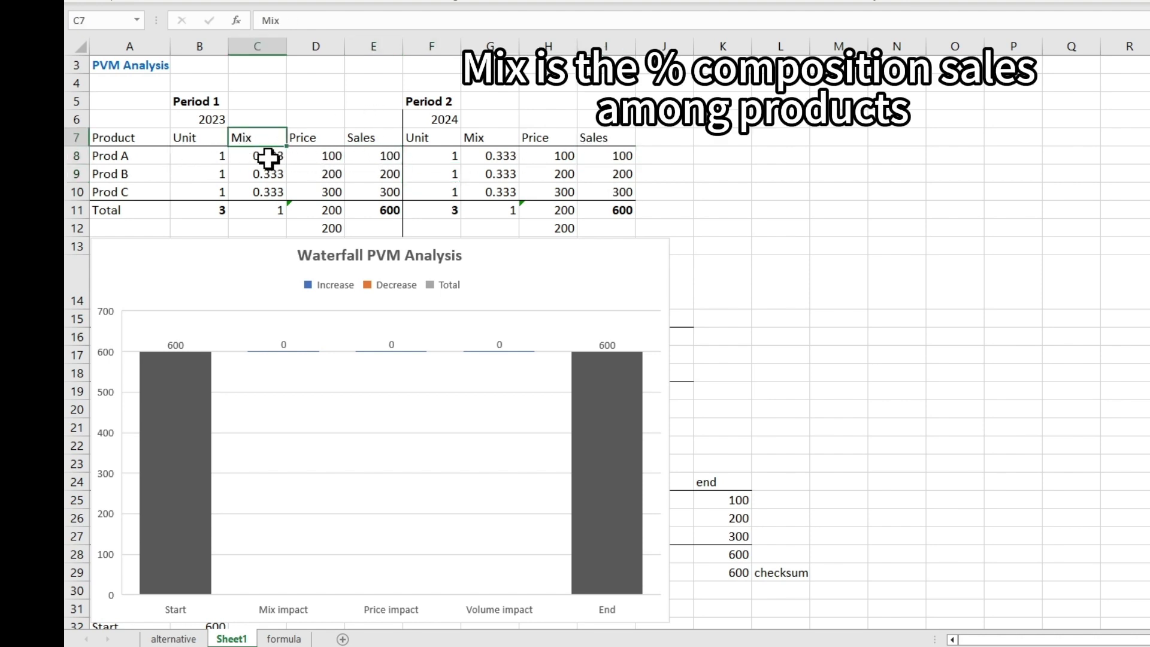
left_click(267, 159)
left_click(208, 156)
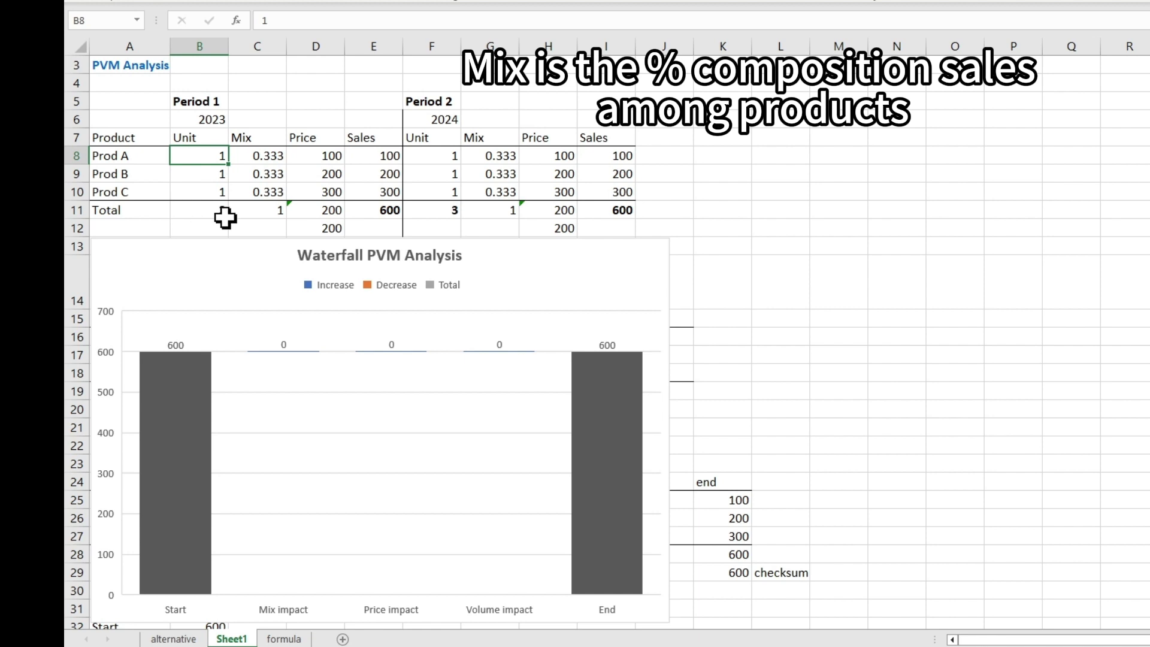
left_click(273, 162)
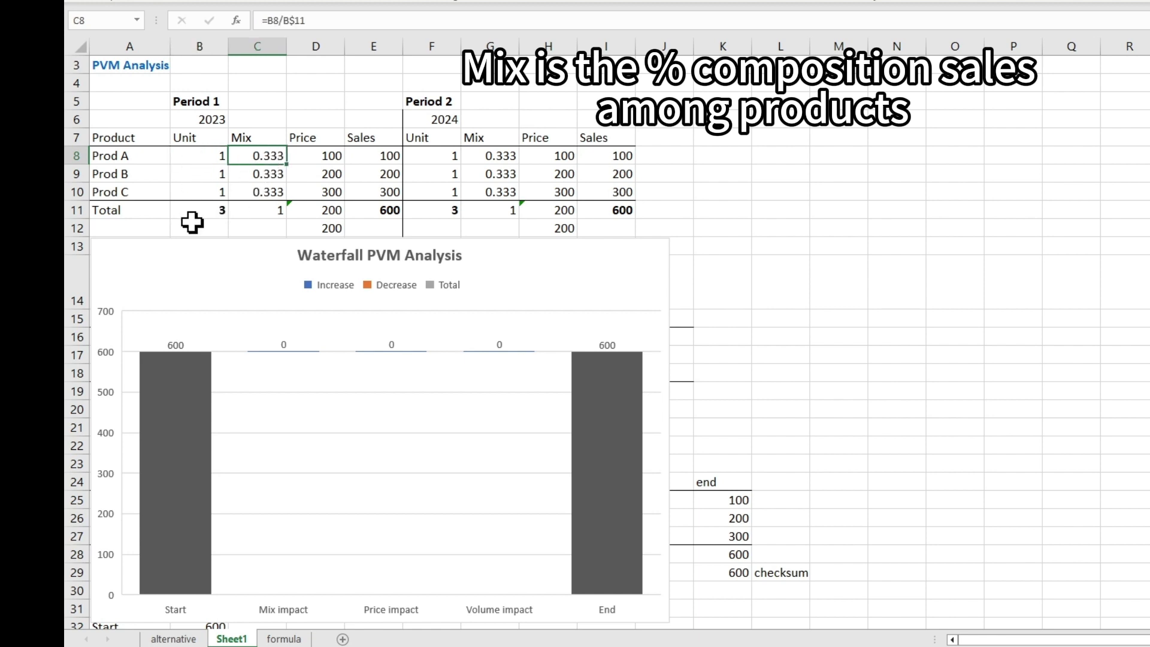
key("ctrl+Right")
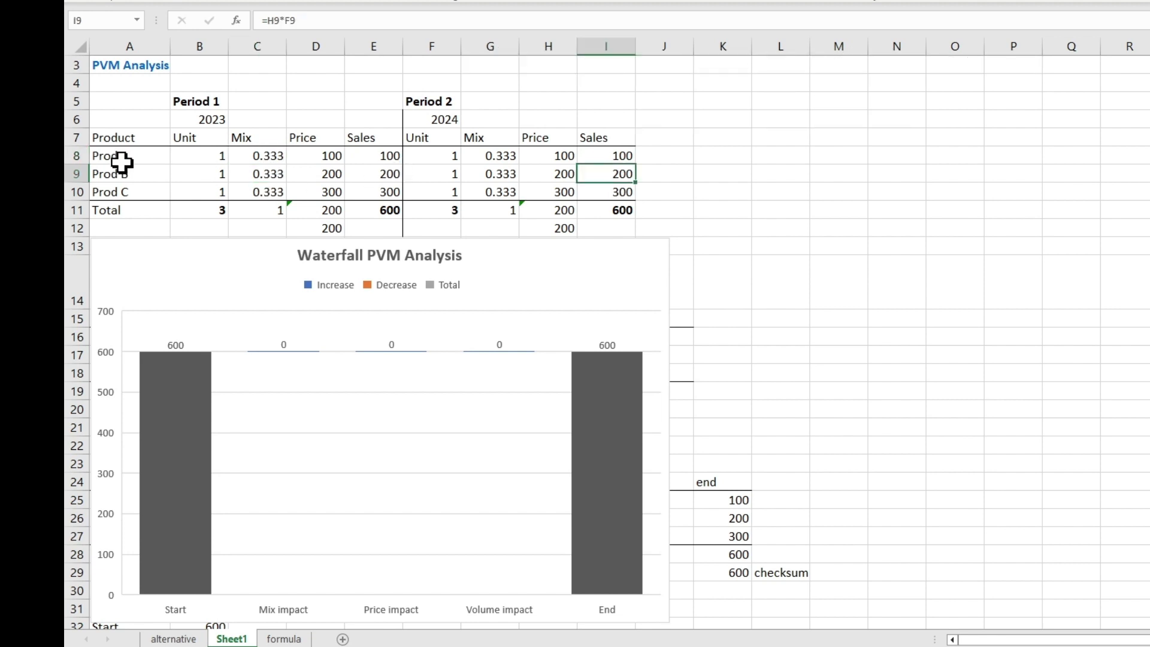
left_click(124, 158)
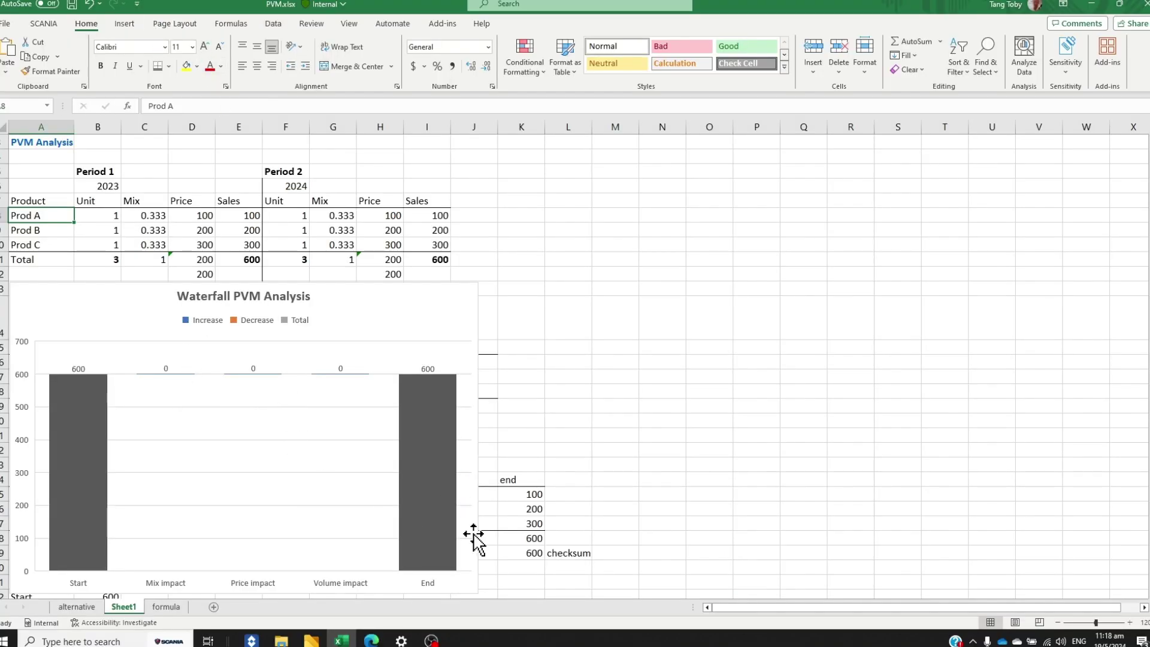
- Look up where the Waterfall chart type is offered among the insertable charts, without inserting one
left_click(123, 24)
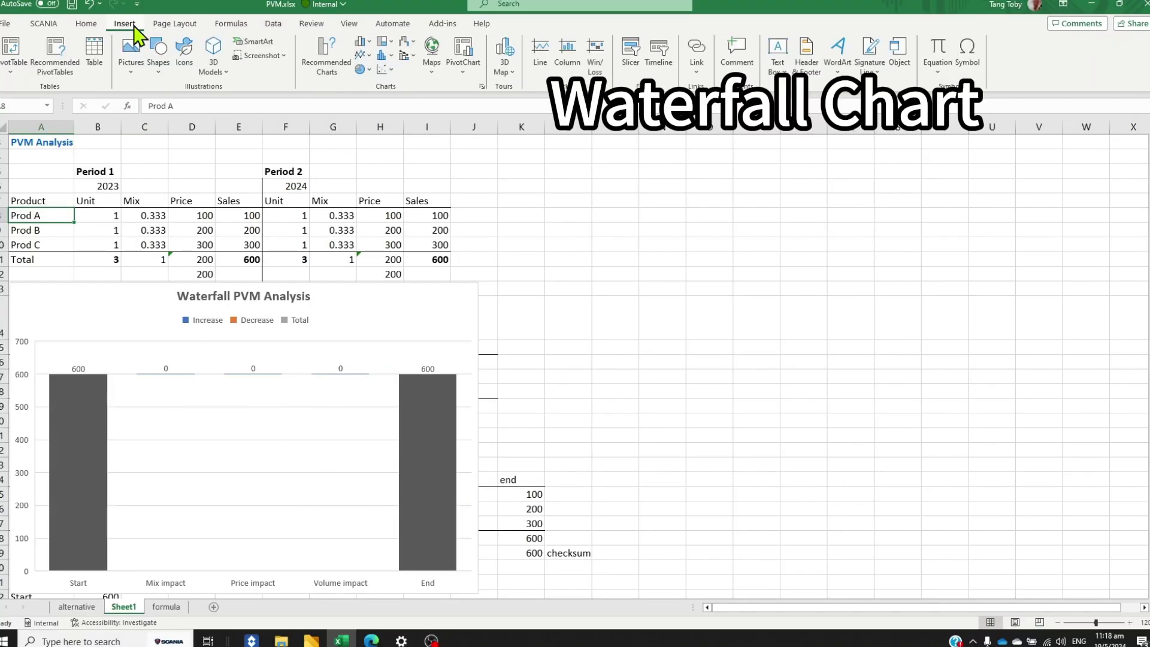
left_click(411, 48)
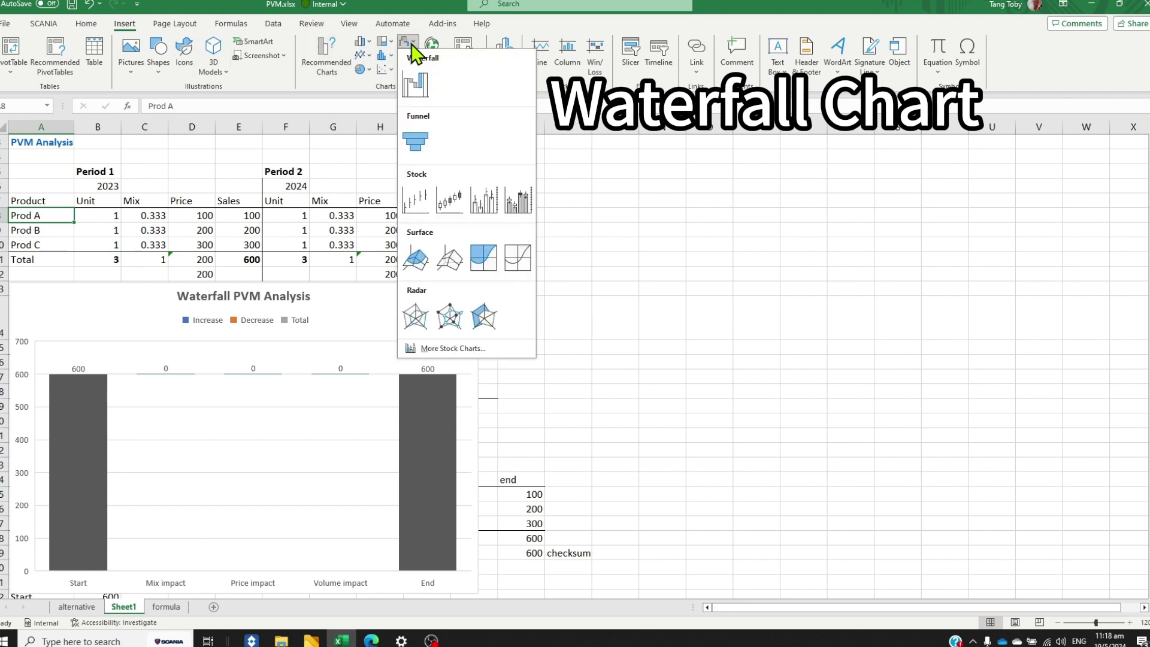
left_click(775, 267)
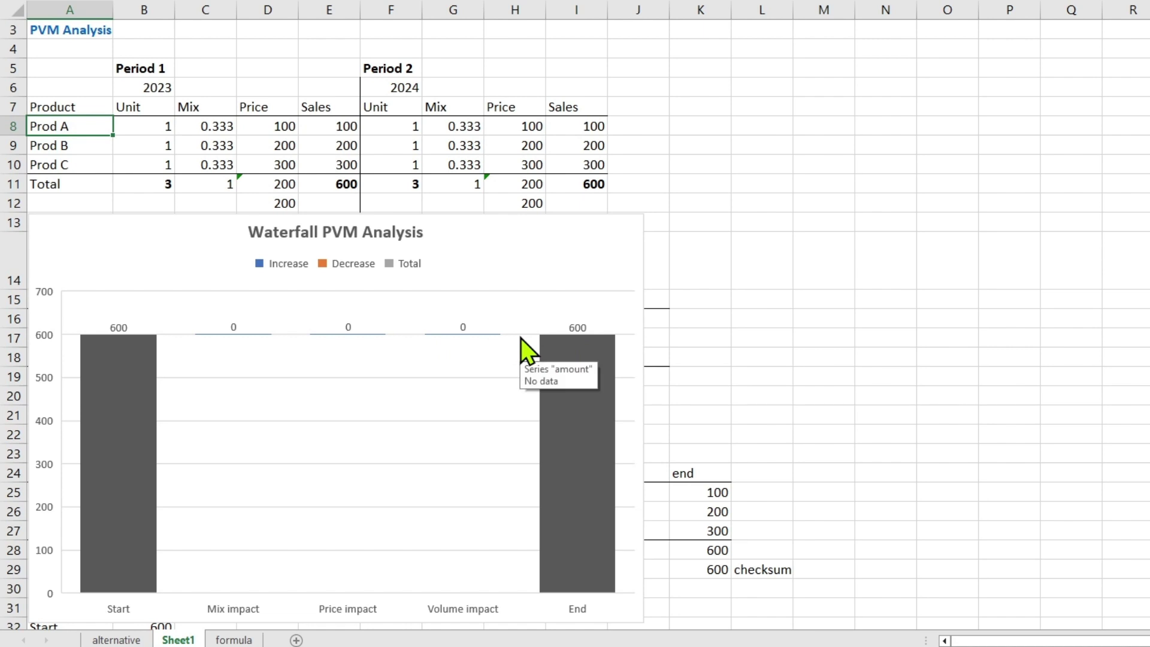
- Set the Period 2 (2024) price of Prod A to 200
key("Right")
key("Right")
key("Right")
key("Right")
key("Right")
key("Right")
key("Right")
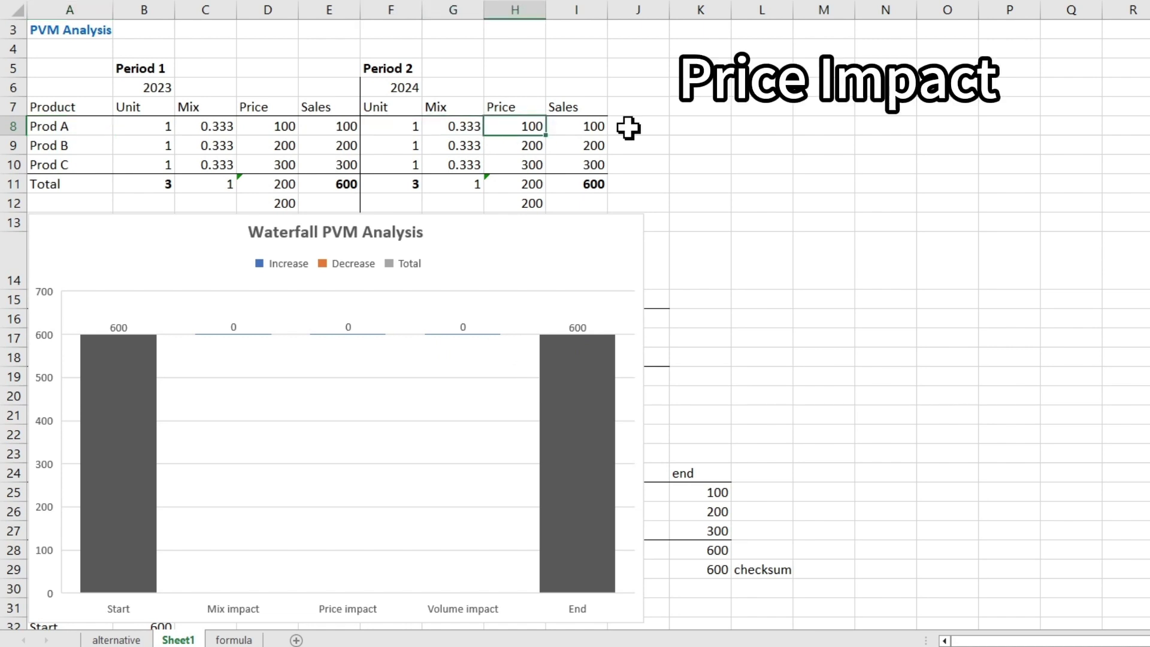
type("200")
key("ctrl+Return")
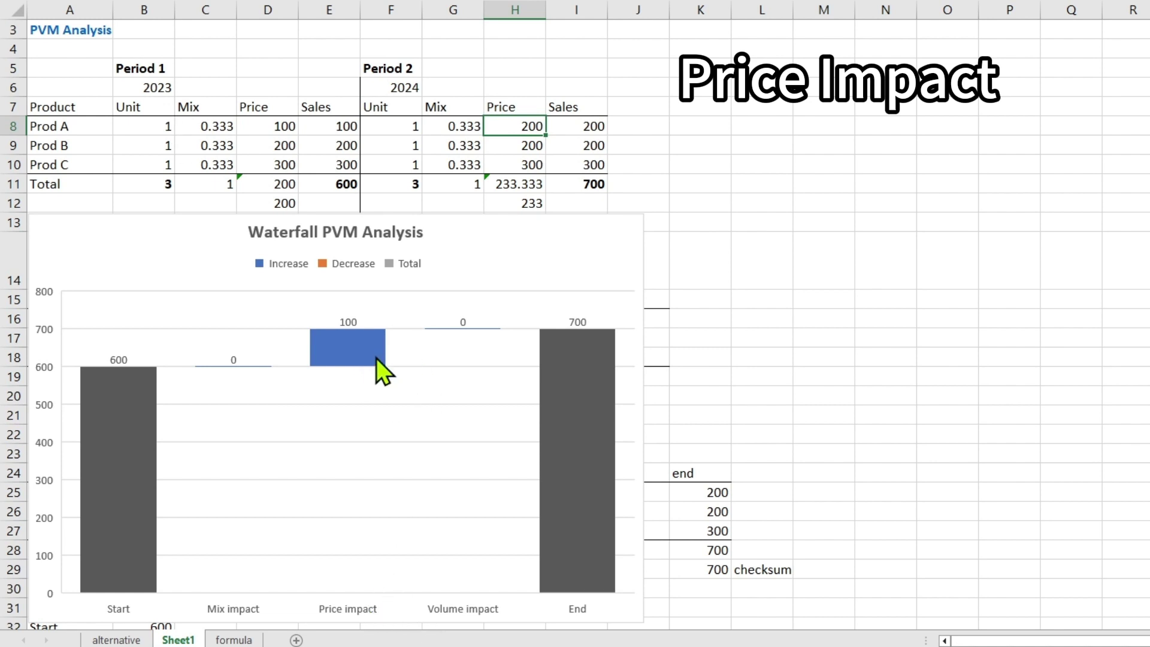
- Set the Period 2 price of Prod C to 500
left_click(537, 163)
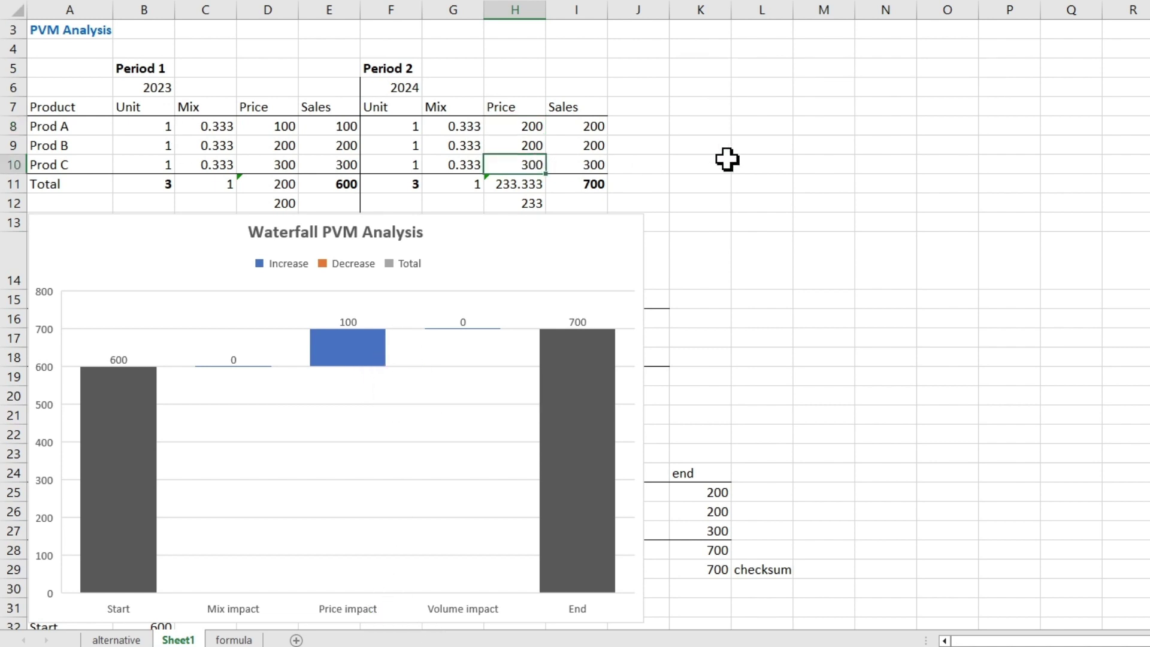
type("500")
key("Return")
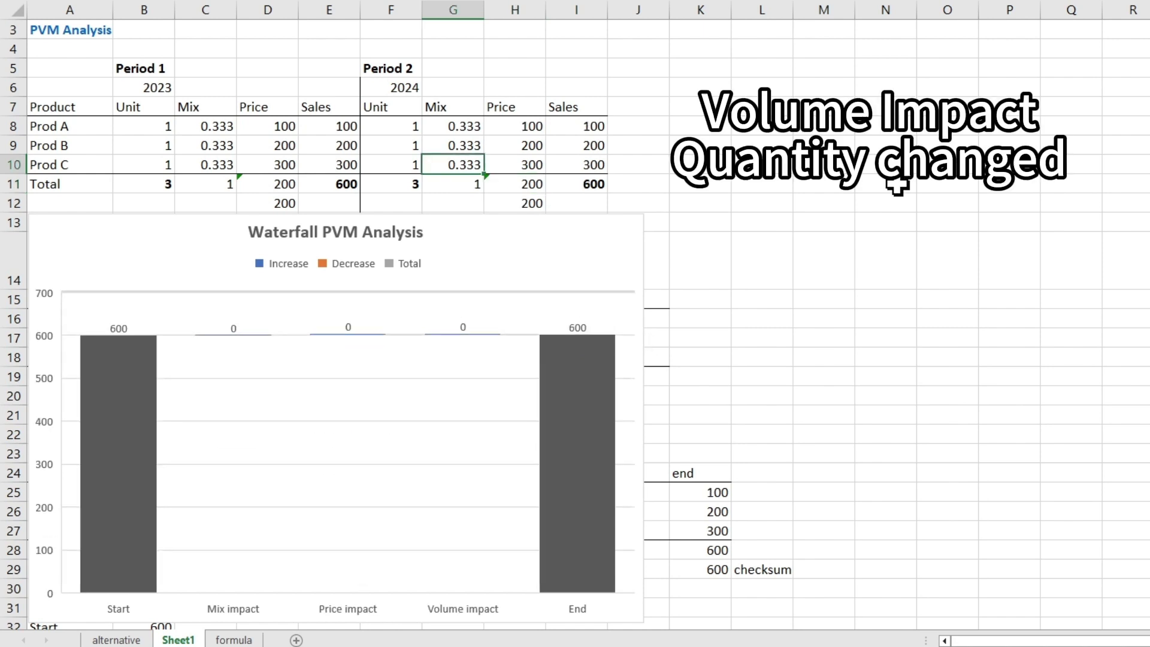
- Set the Period 2 units of Prod A, Prod B and Prod C to 2 each
key("Left")
key("Up")
key("Up")
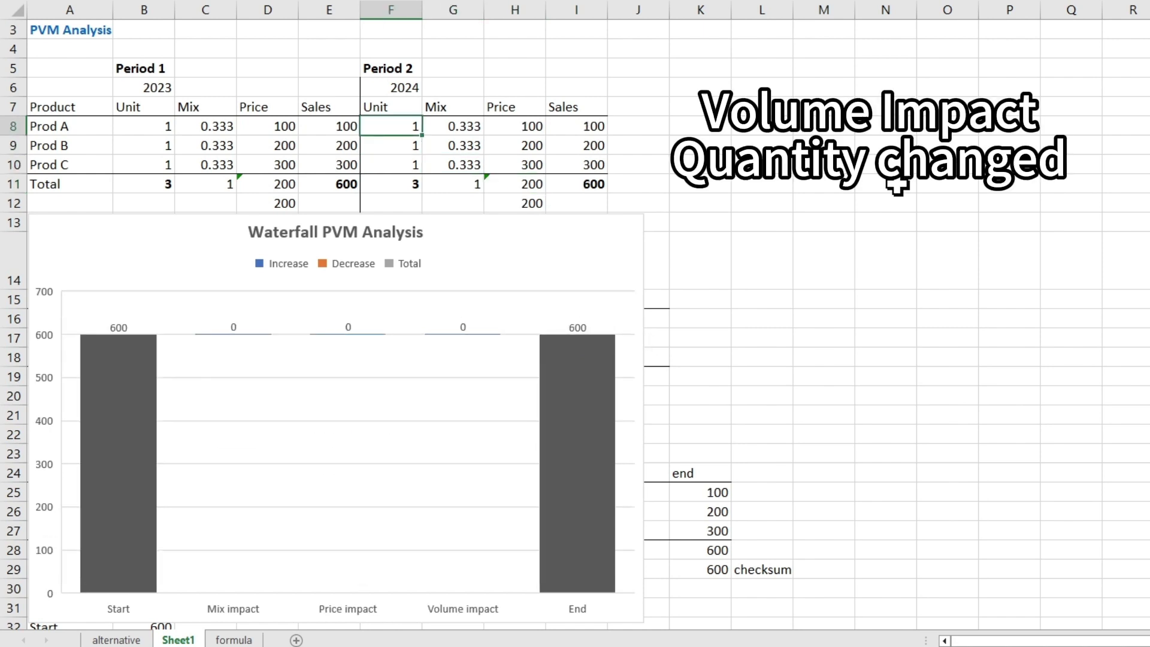
type("2")
key("Return")
type("2")
key("Return")
type("2")
key("Up")
- Shift the Period 2 mix by setting Prod A's units to 0 and Prod C's units to 2
key("Up")
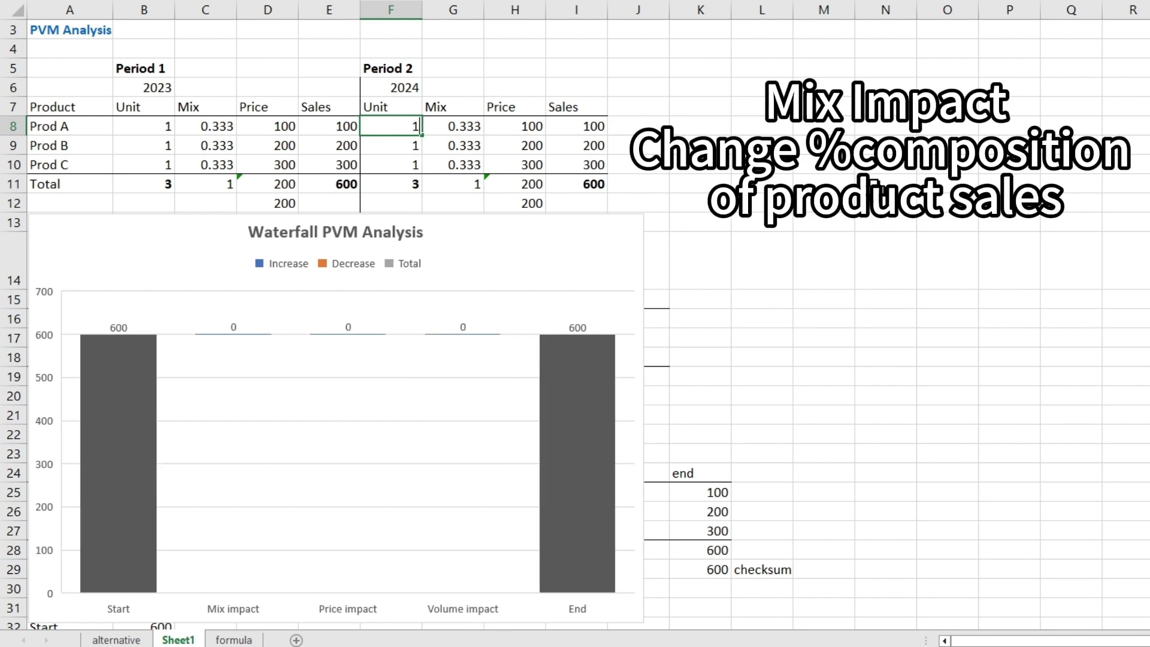
key("BackSpace")
type("0")
left_click(391, 165)
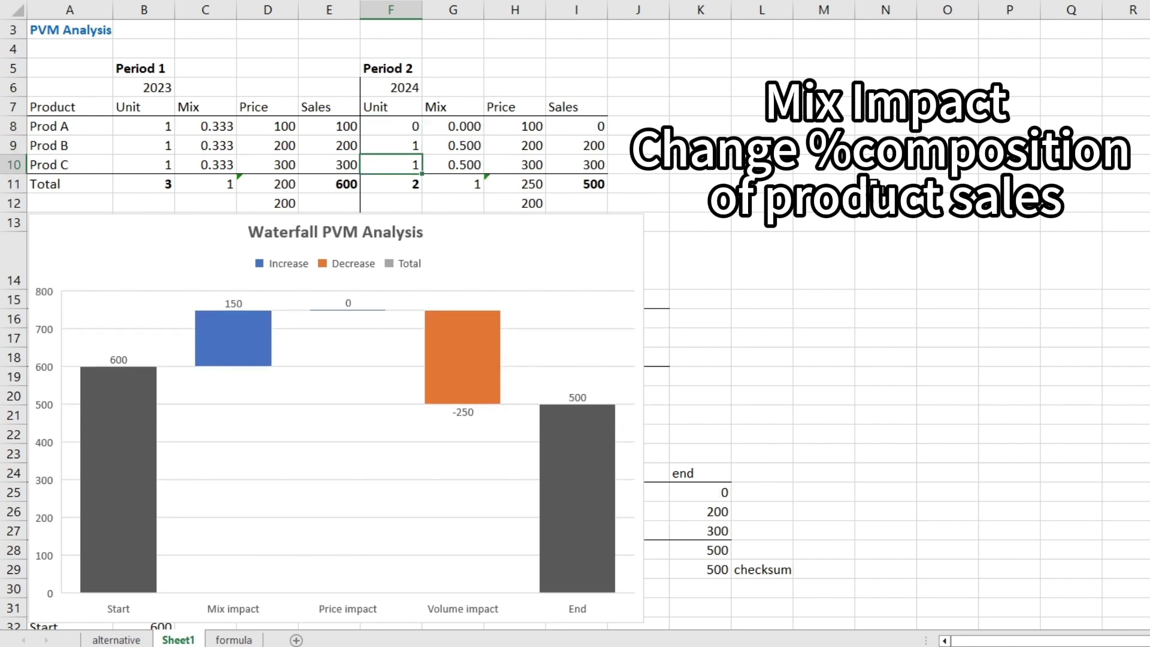
type("2")
key("Return")
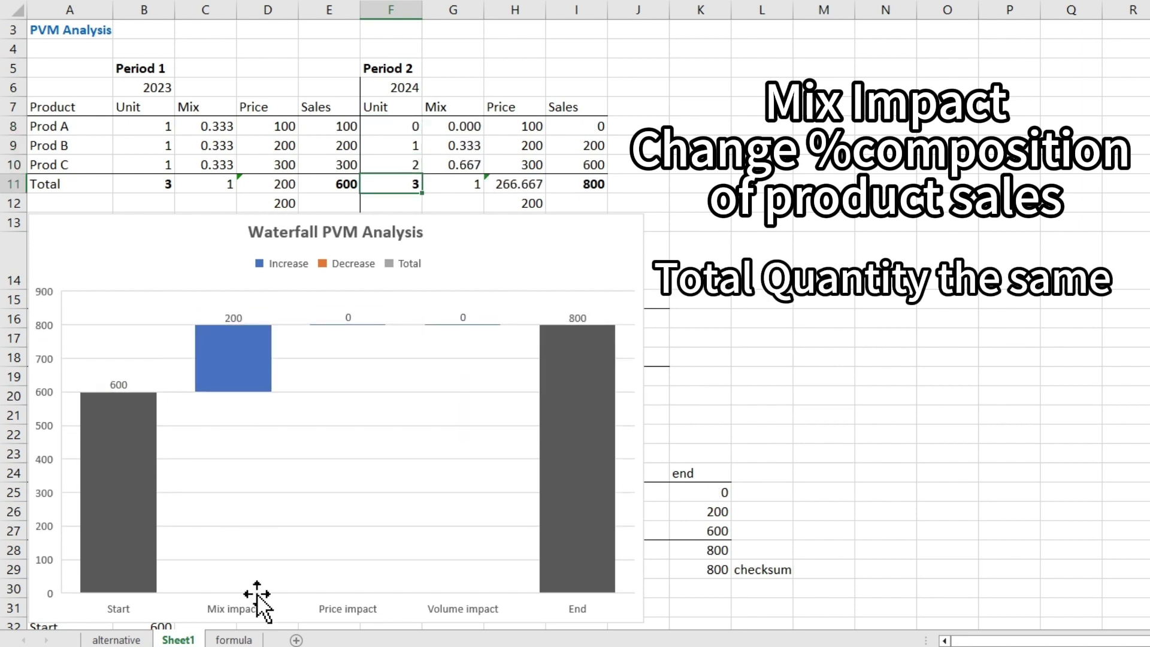
mouse_move(220, 353)
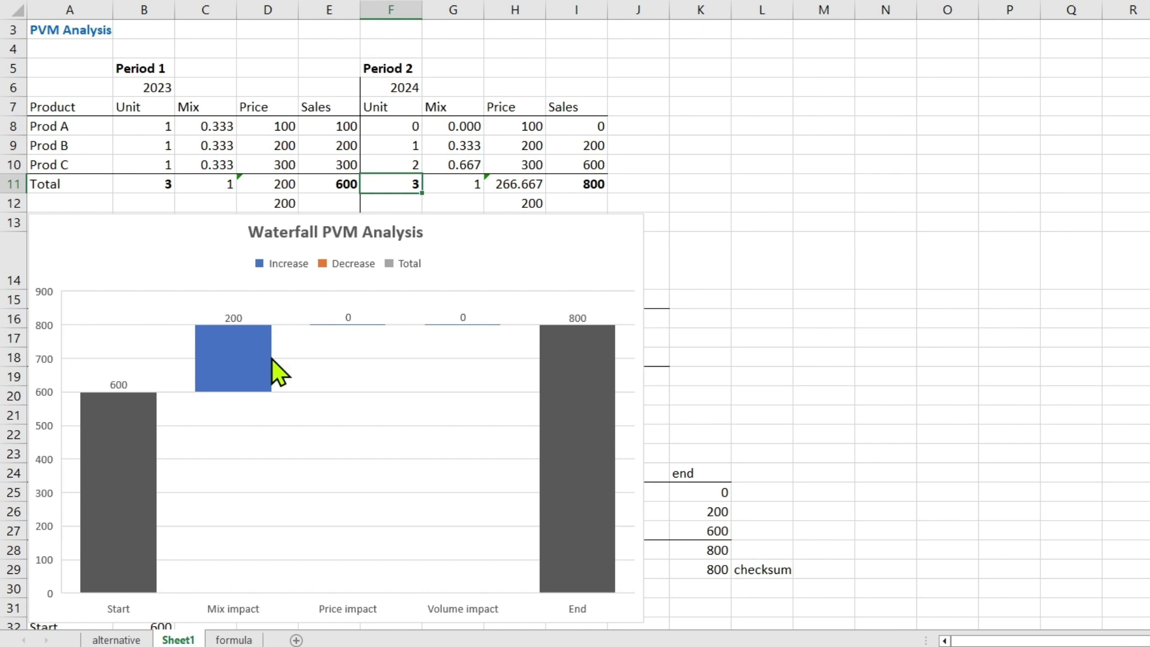
- Reverse the Period 2 mix by setting Prod C's units to 0 and Prod A's units to 2
key("Up")
mouse_move(585, 357)
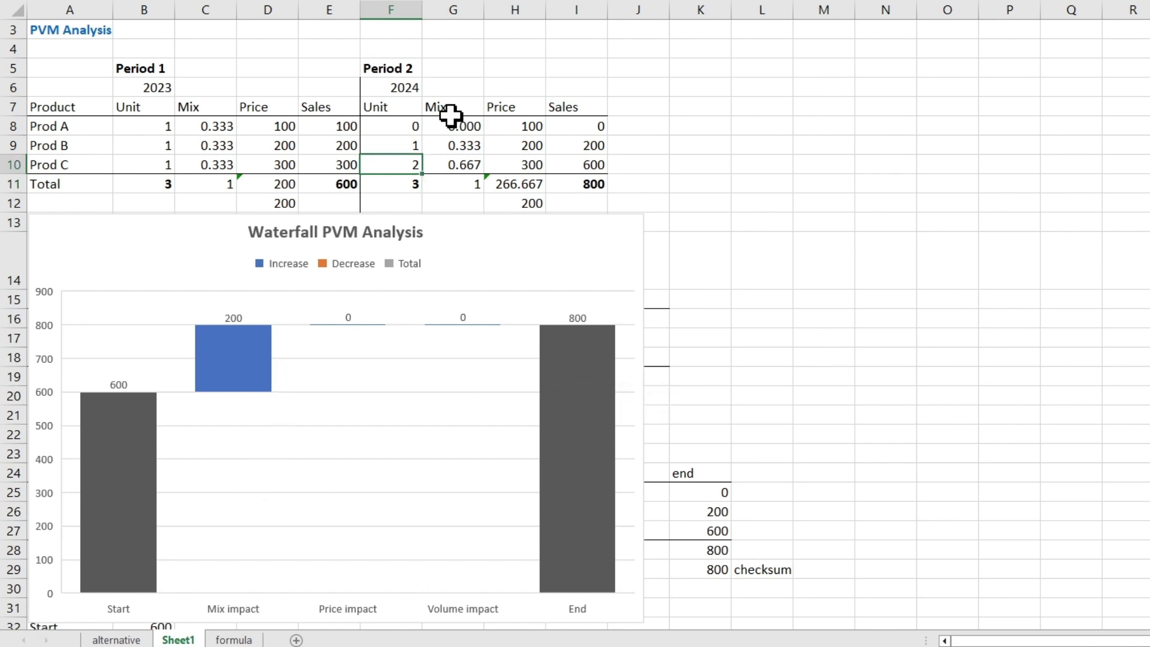
left_click(410, 129)
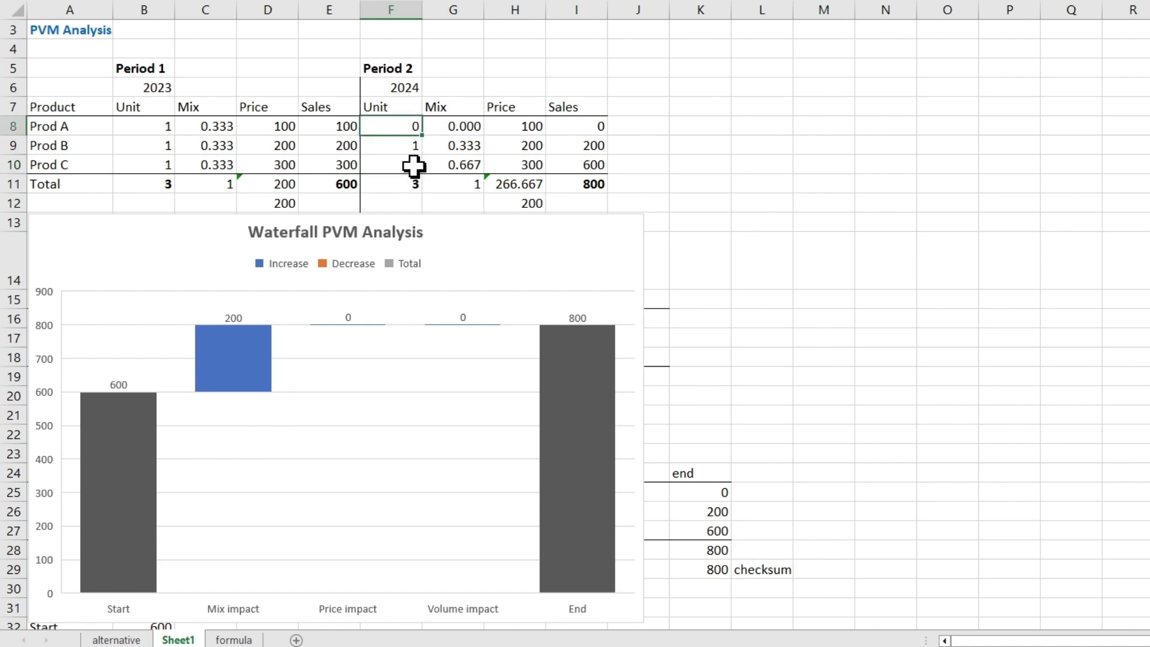
left_click(413, 166)
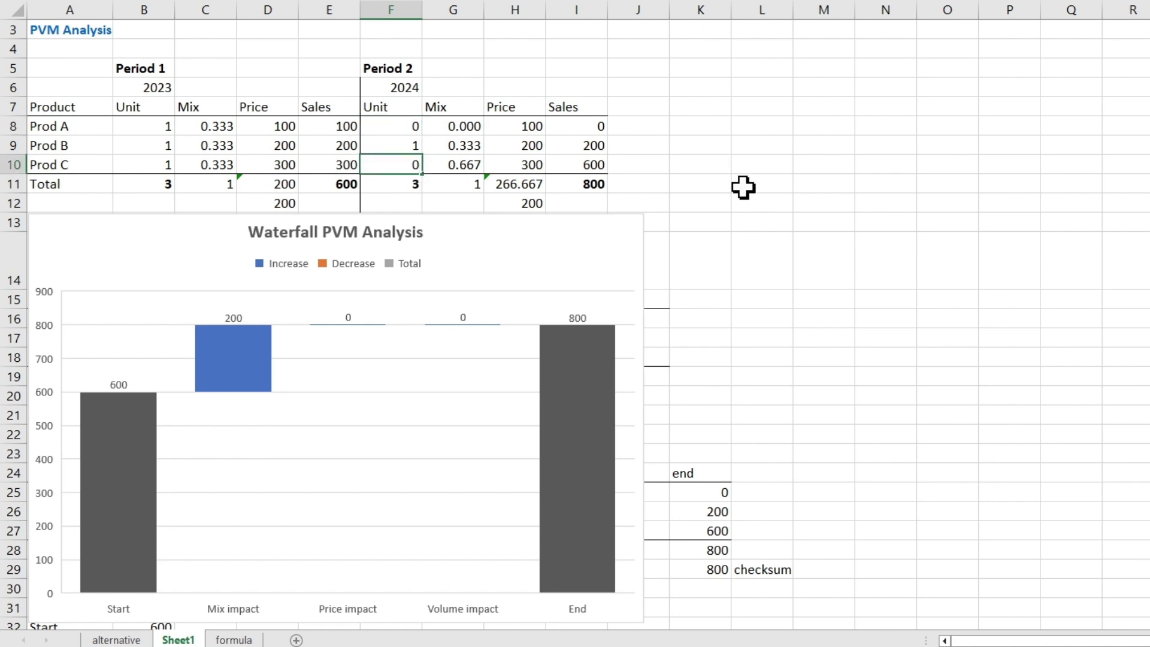
key("Up")
key("Up")
type("2")
key("Return")
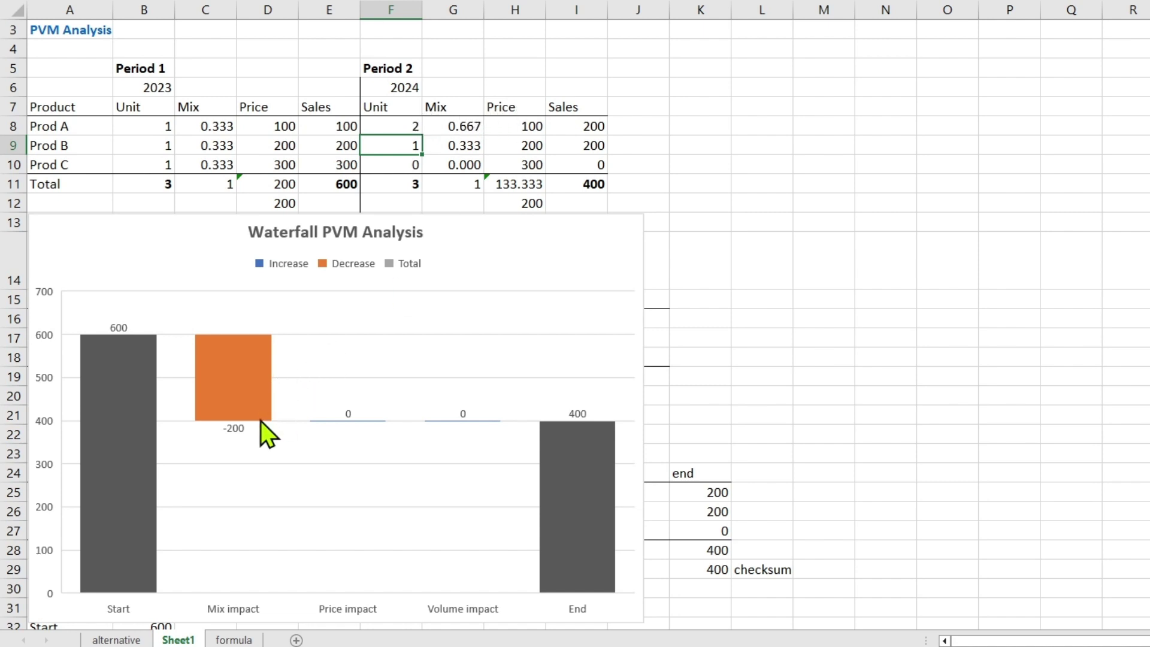
- Reset the Period 2 units of Prod A and Prod C to 1
mouse_move(251, 419)
key("Up")
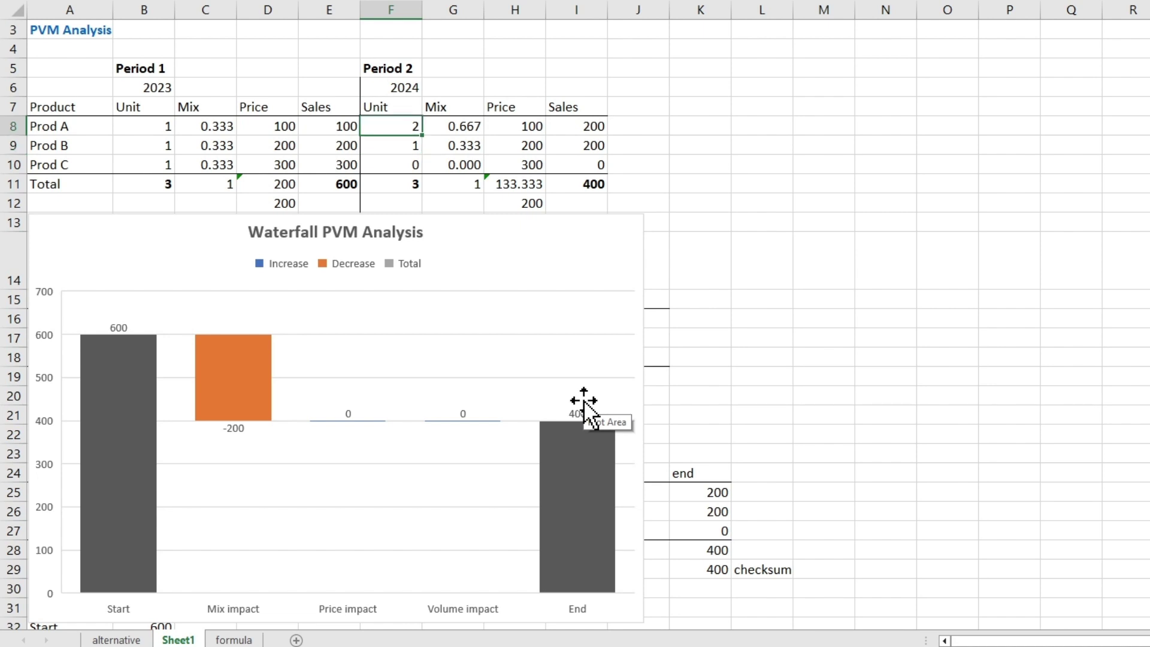
key("Return")
key("Down")
type("1")
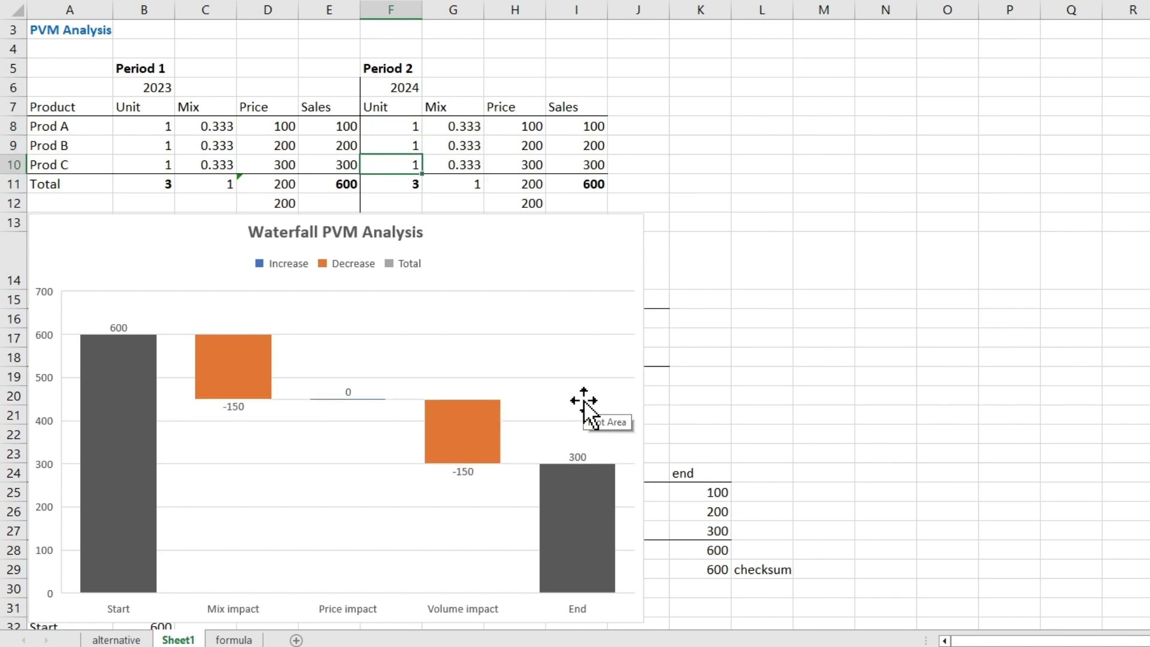
- Enter 2 as the Period 2 units for all three products, starting with Prod A
key("Up")
key("Up")
type("2")
key("Return")
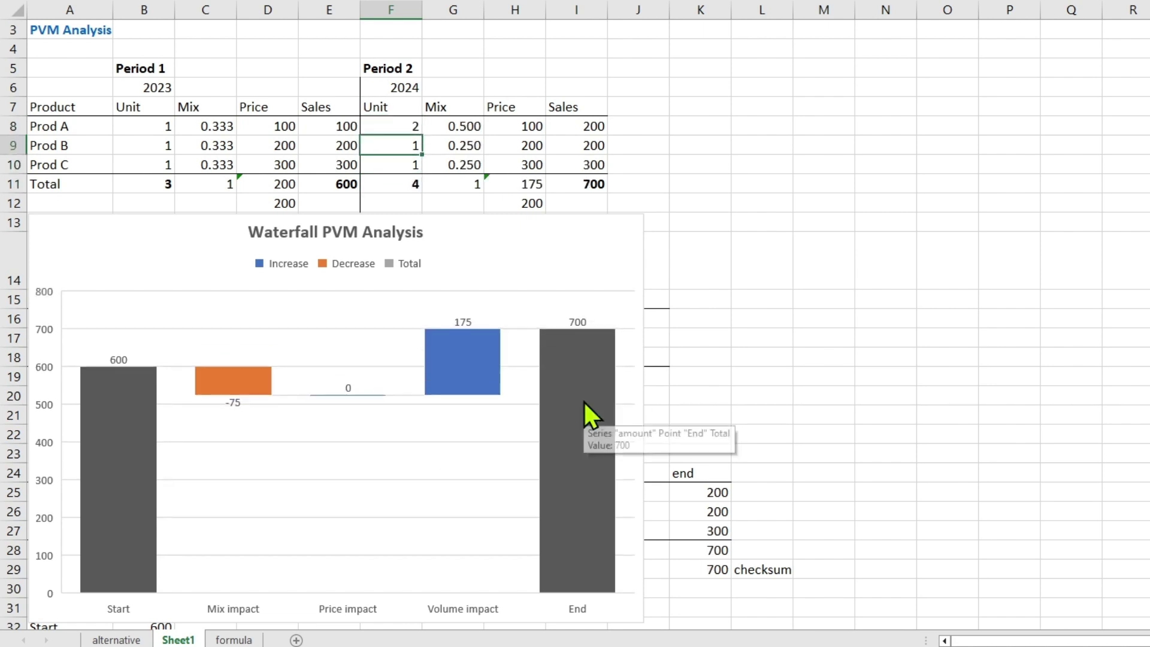
type("2")
key("Return")
type("2")
key("Return")
key("Up")
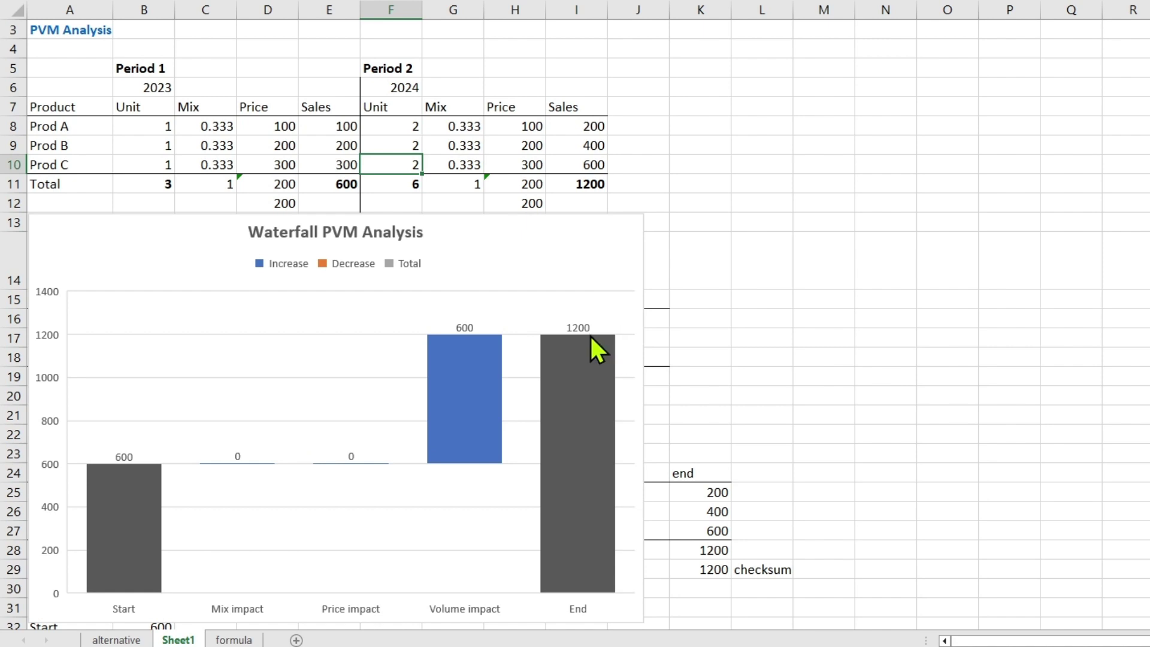
- Set the Period 2 units of Prod B and Prod C back to 1, keeping Prod A at 2
left_click(404, 145)
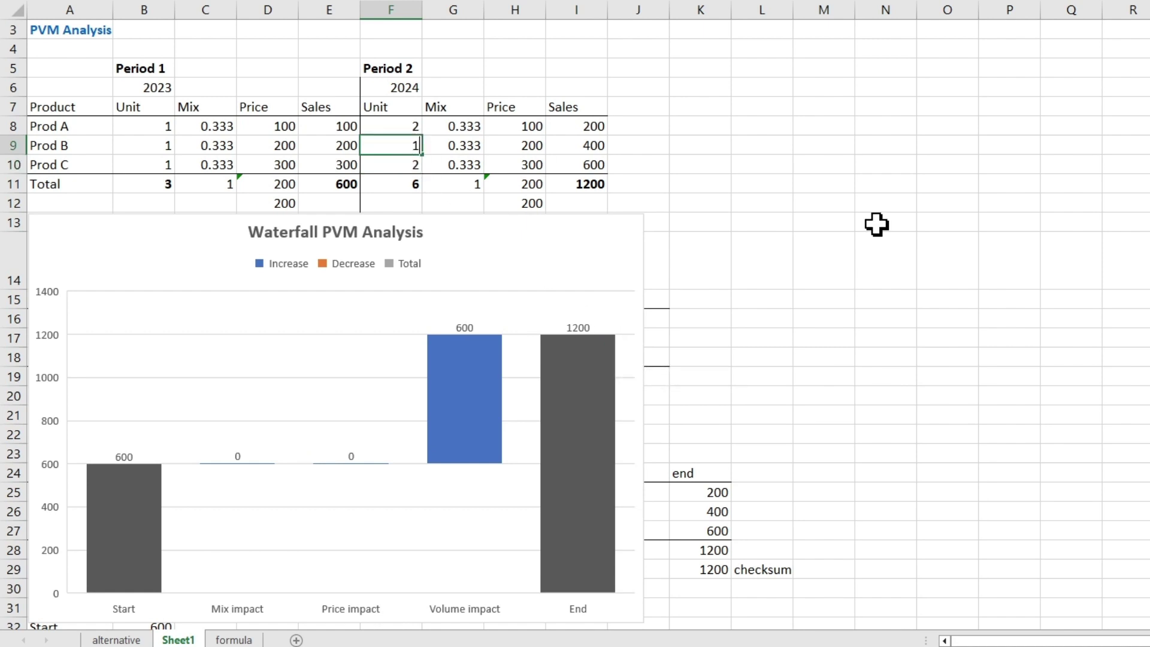
type("1")
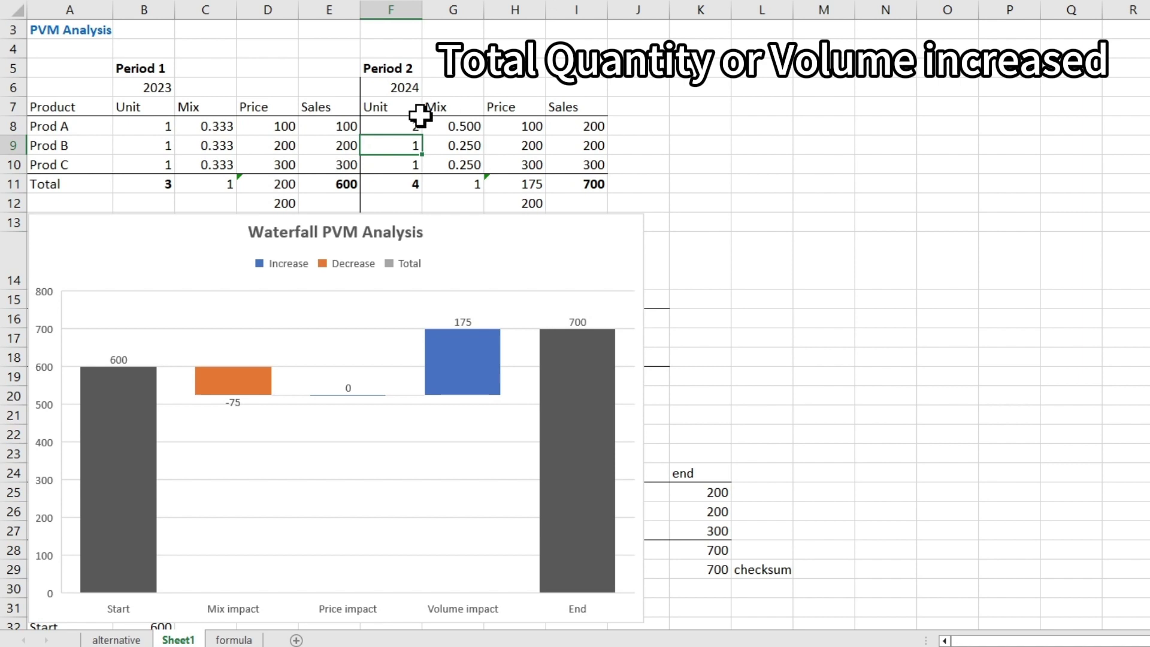
left_click(418, 123)
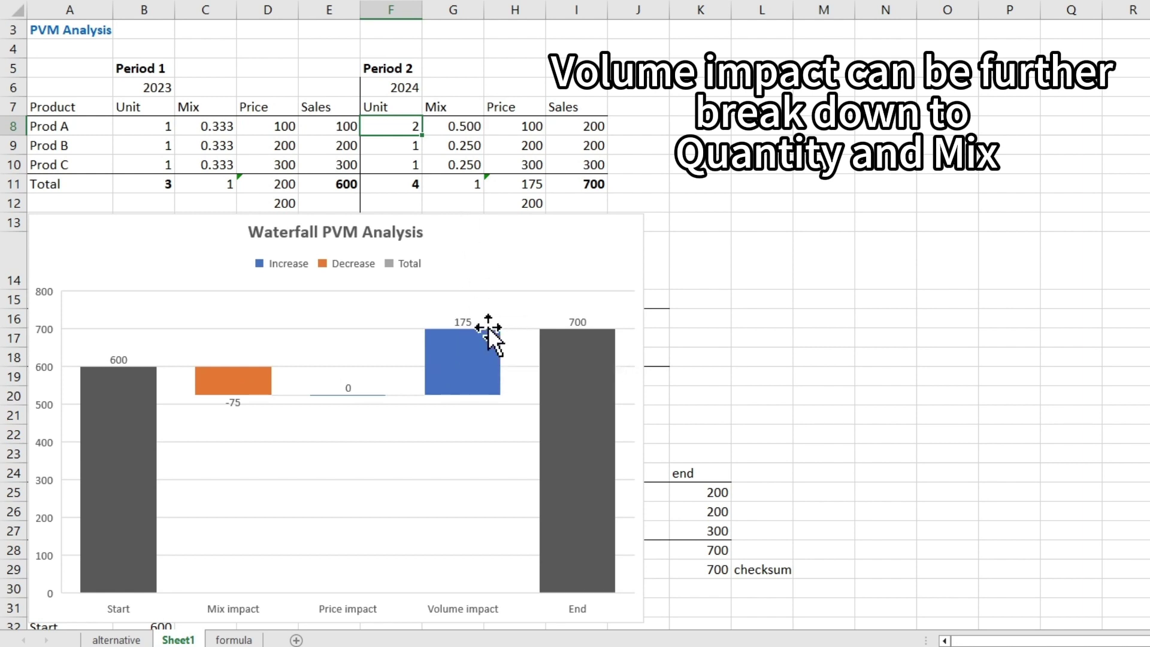
- Set the Period 2 units of Prod C to 0
mouse_move(471, 375)
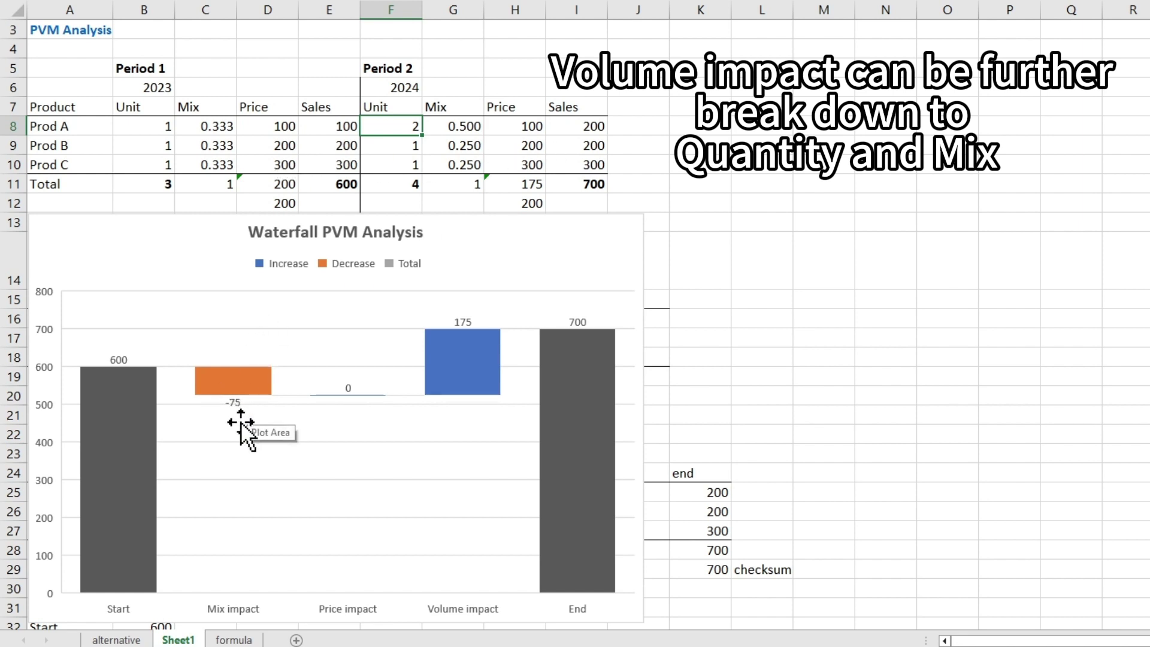
mouse_move(242, 407)
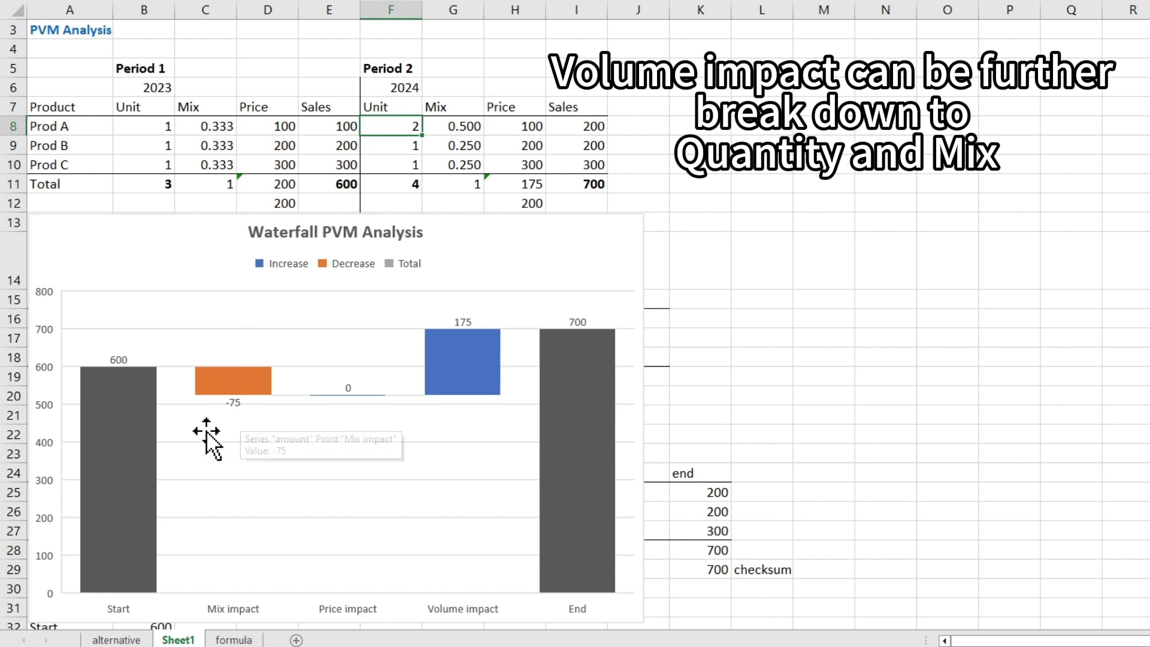
mouse_move(486, 344)
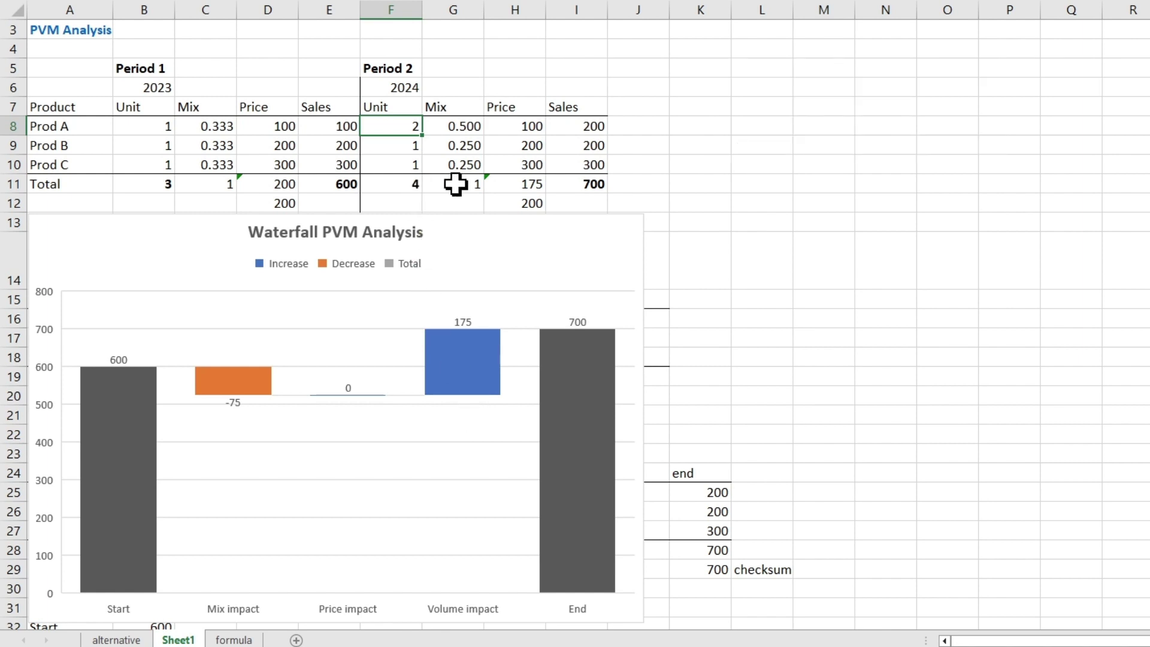
key("Down")
key("Down")
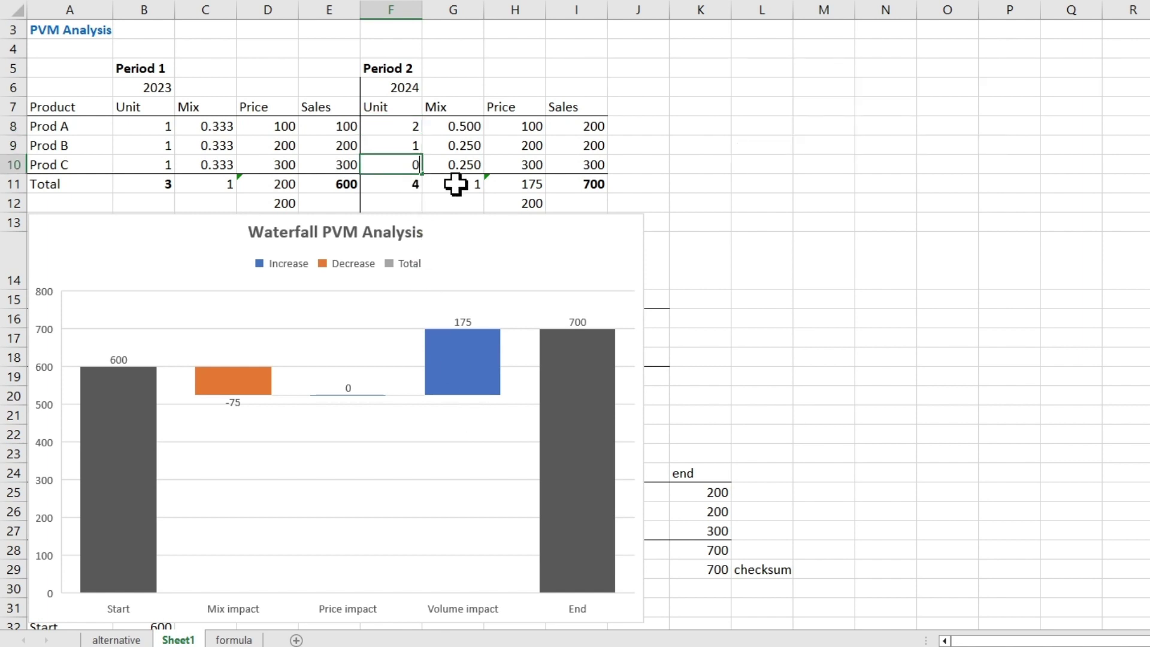
key("Return")
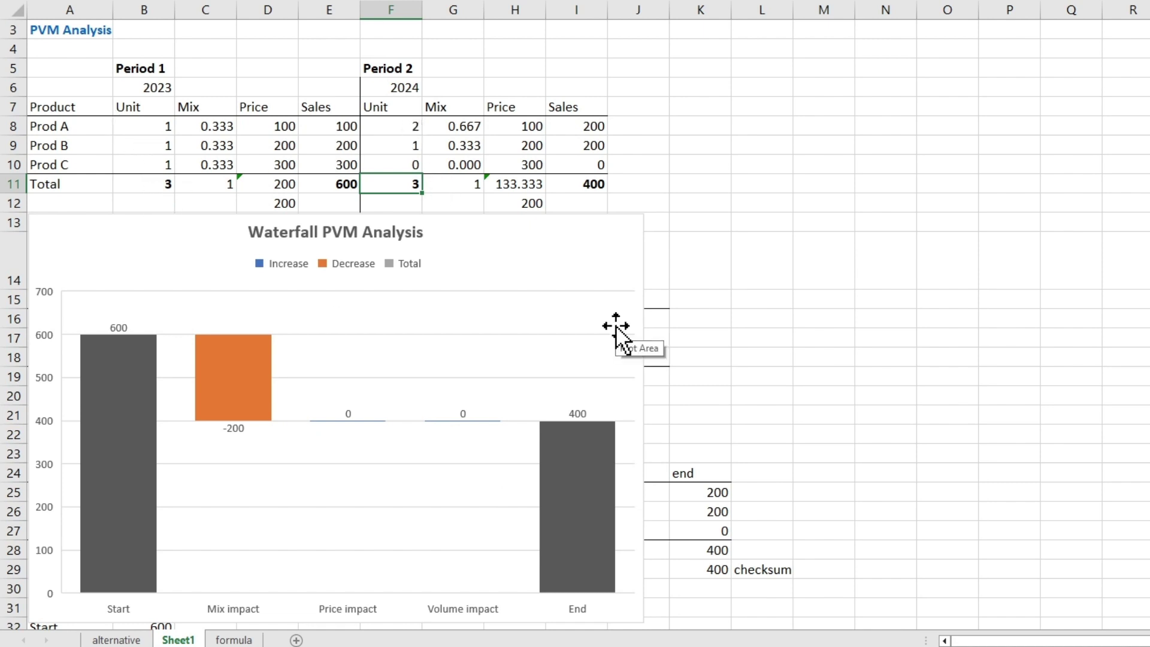
key("Up")
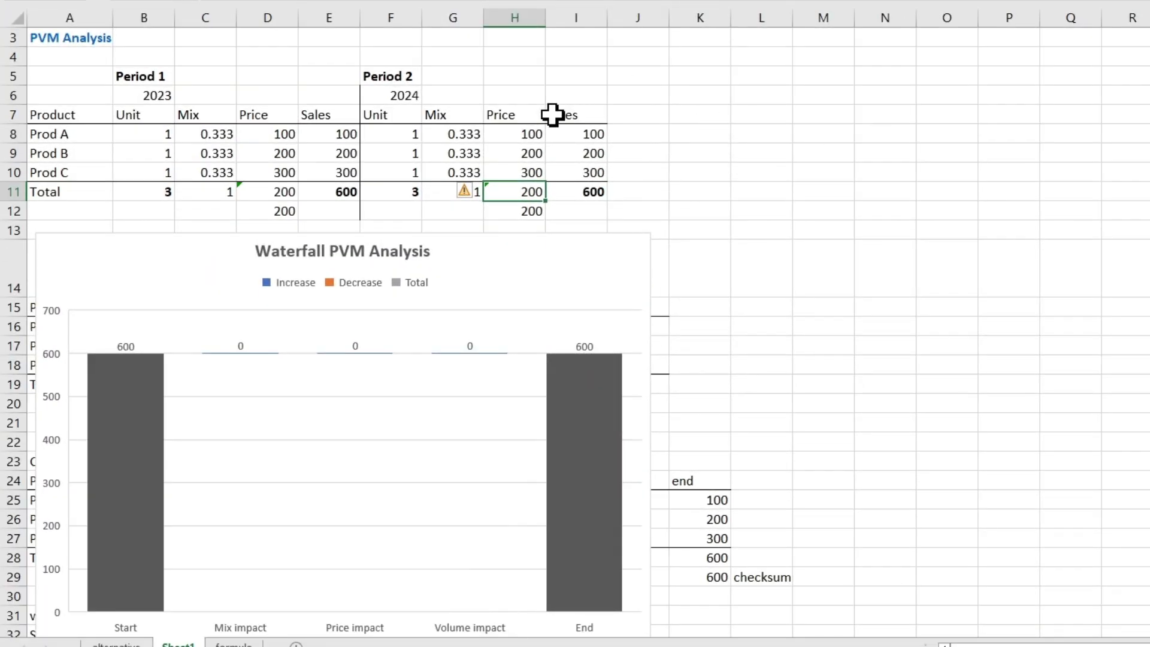
- Set the Period 2 price of Prod C to 150
key("Up")
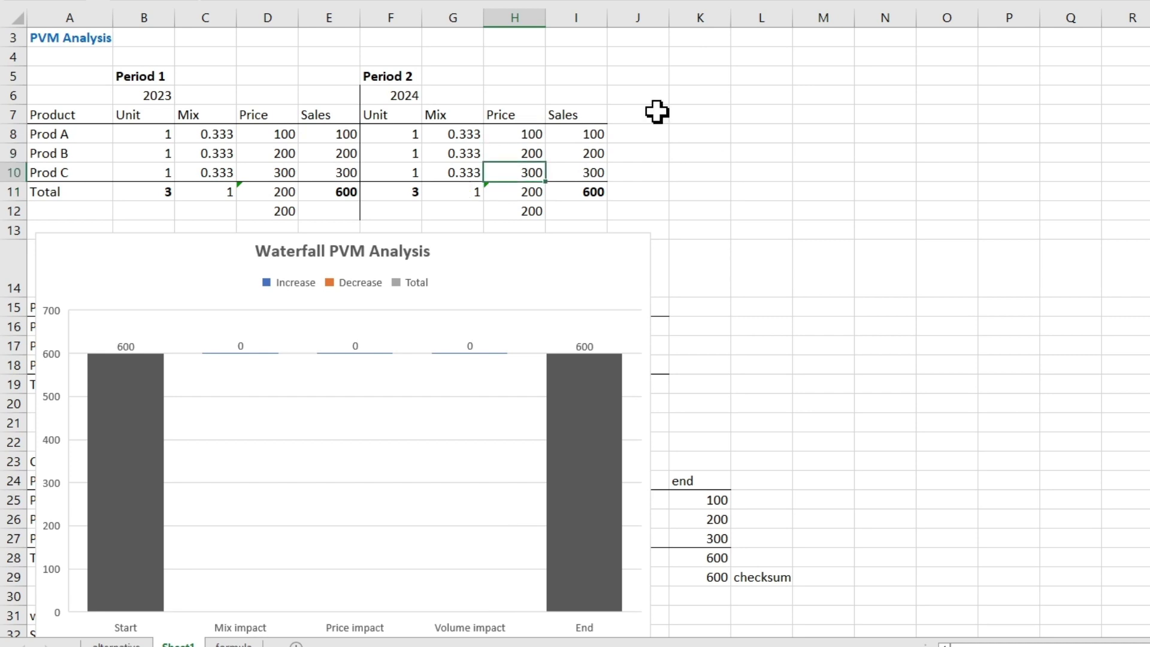
key("Left")
key("Right")
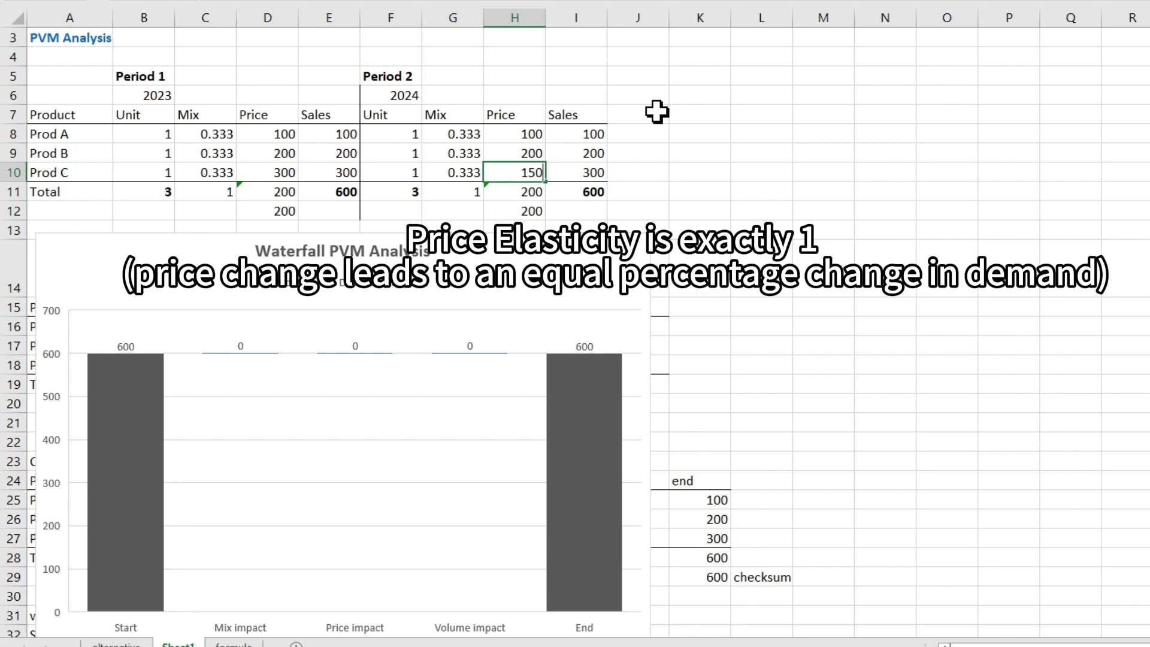
key("Return")
key("Up")
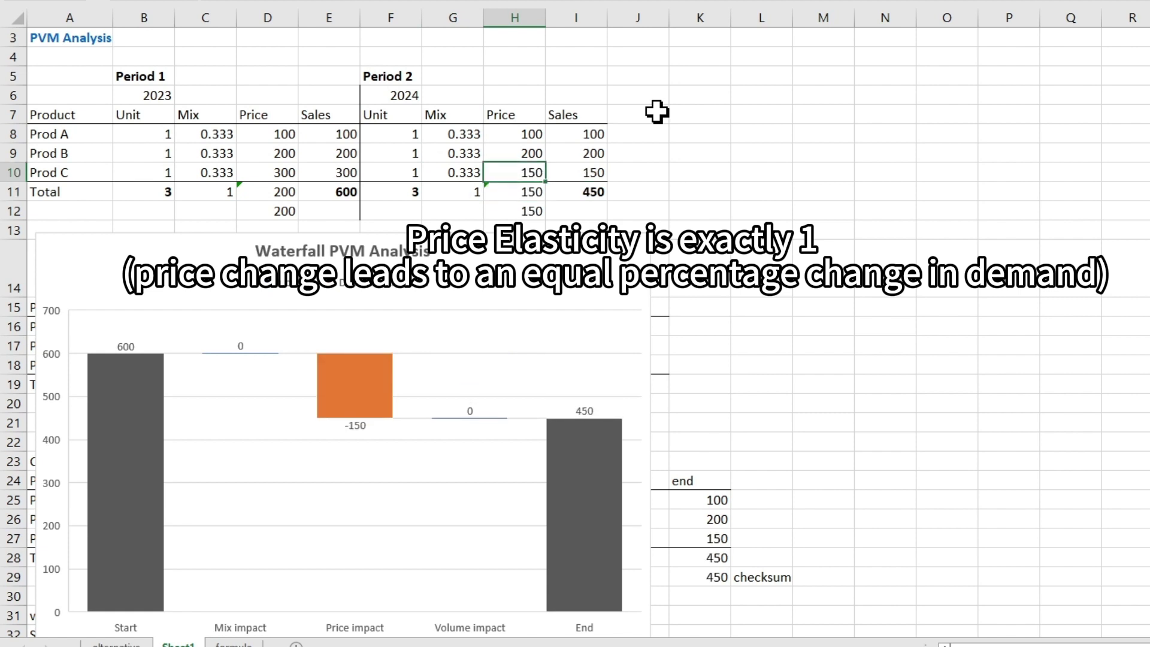
- Set the Period 2 units of Prod C to 2 and review the volume impact in the waterfall chart
key("Left")
key("Left")
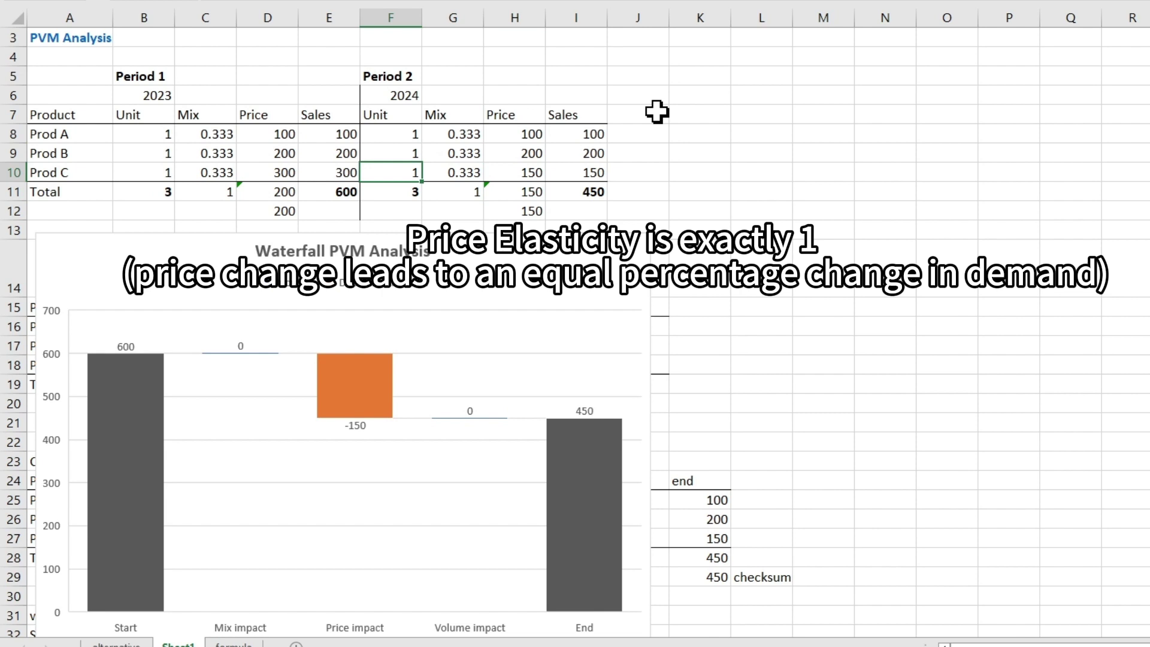
key("Return")
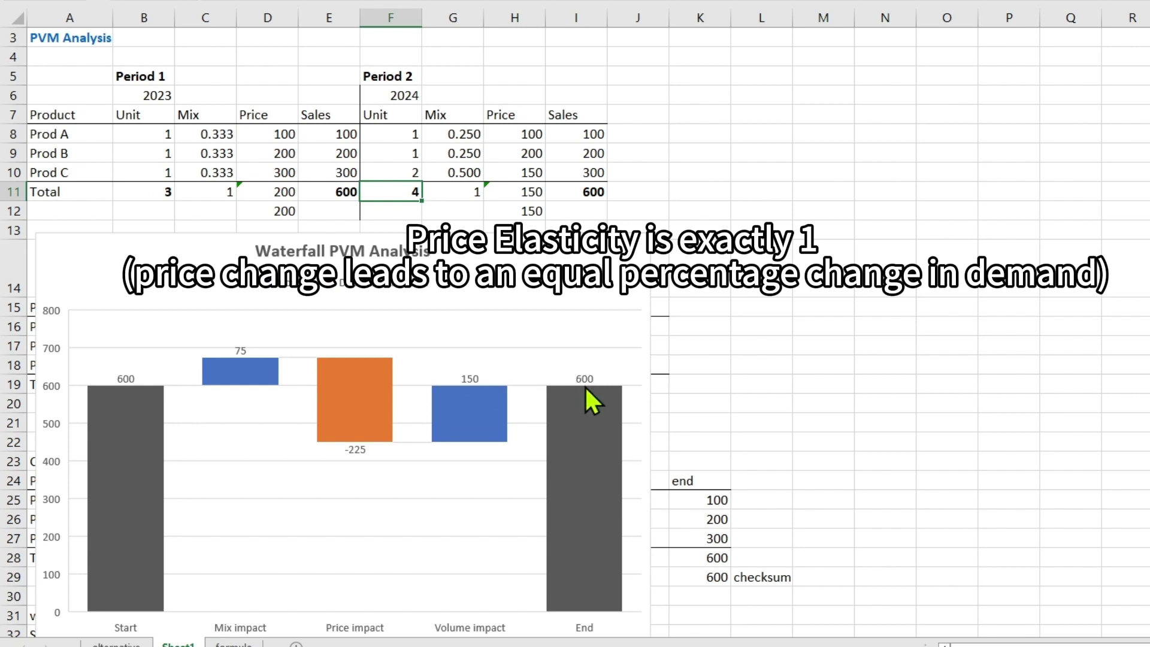
mouse_move(585, 386)
mouse_move(483, 393)
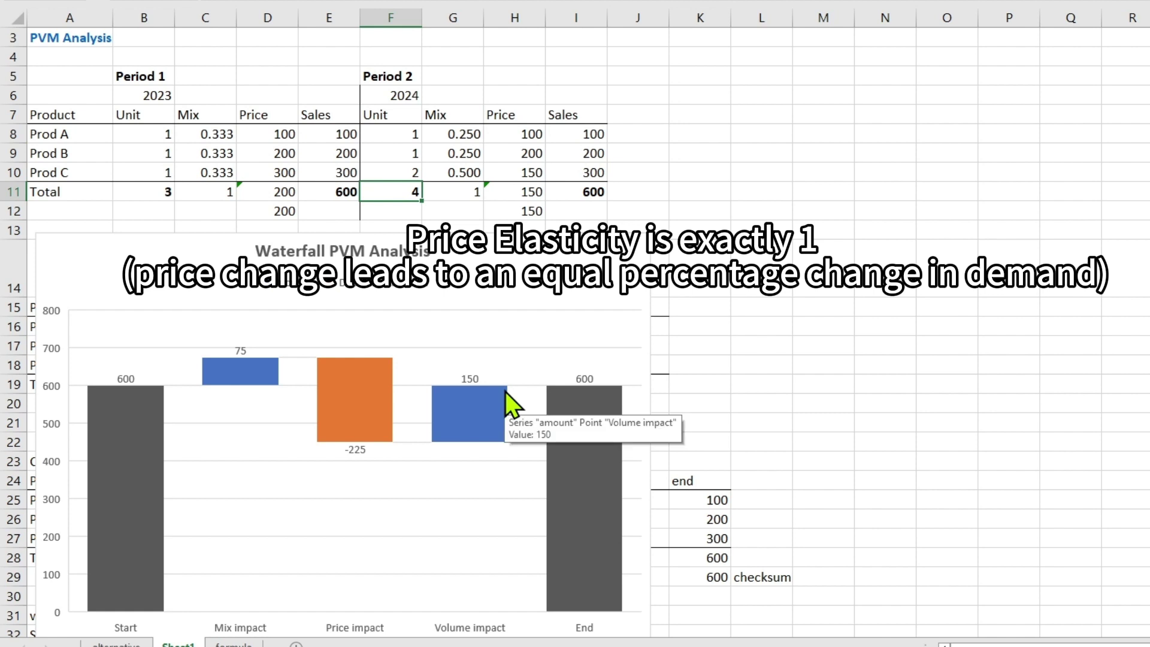
- Raise the Period 2 units of Prod C to 5
left_click(521, 172)
left_click(403, 176)
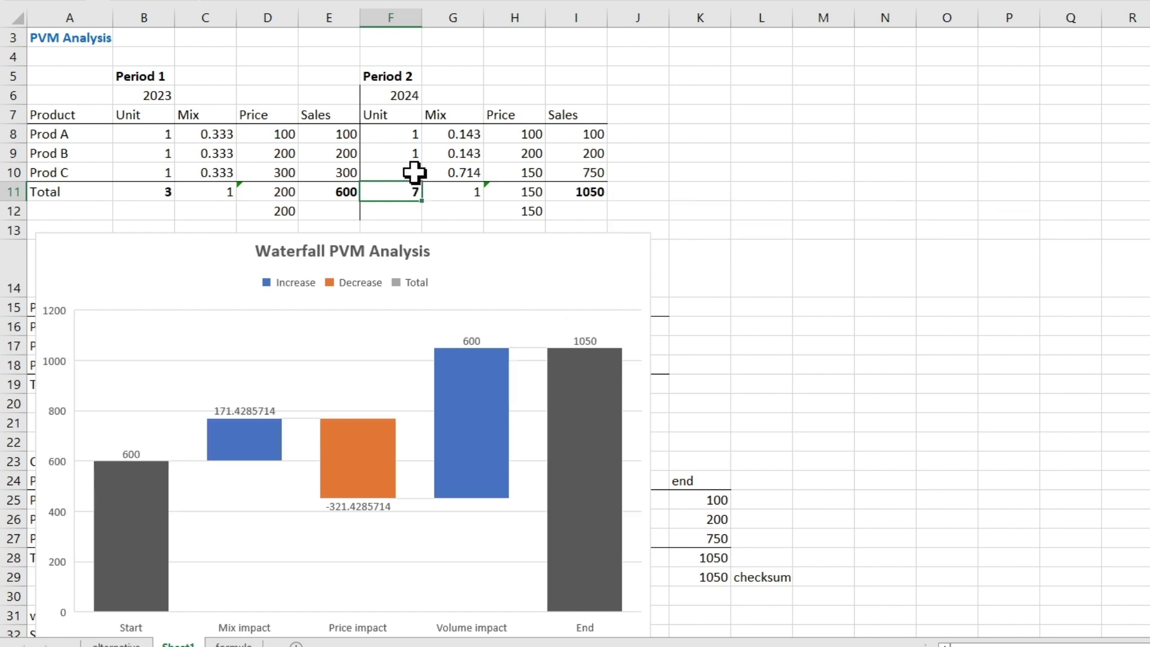
- Set the Period 2 units of Prod C to 1, and return them to 2
left_click(413, 173)
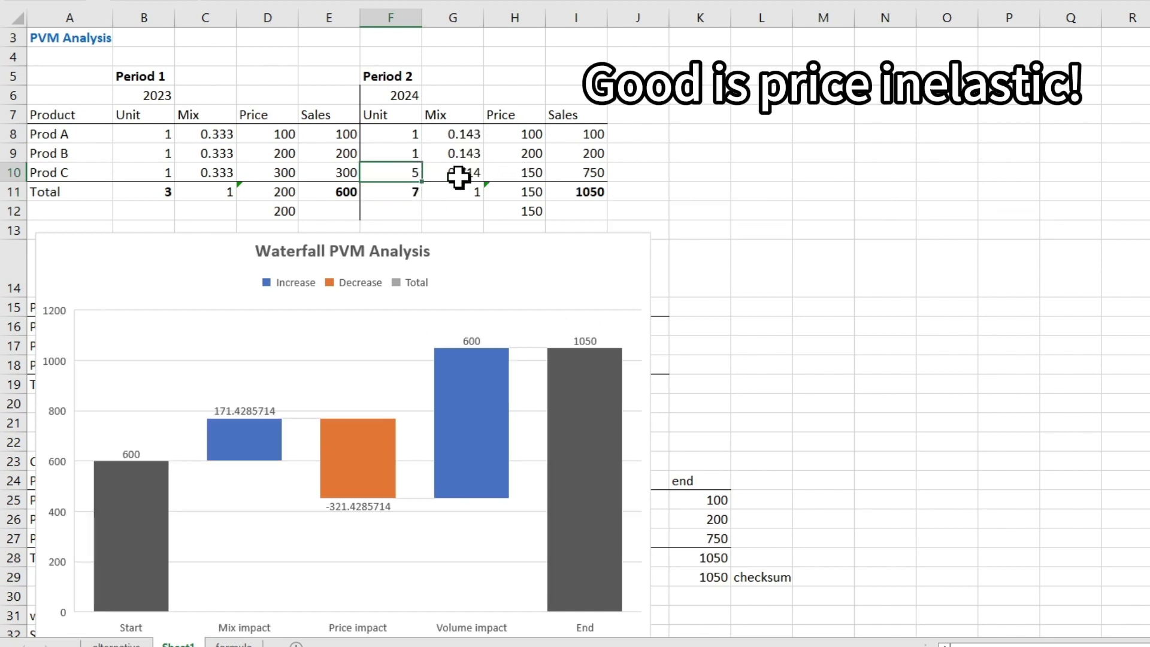
key("Return")
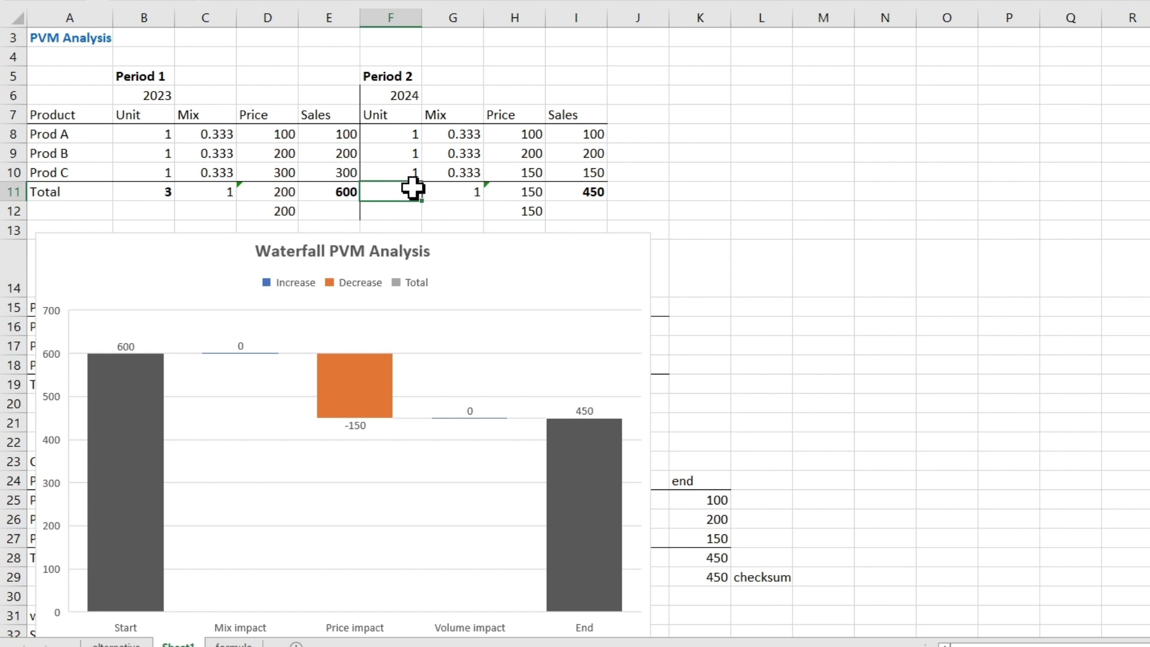
left_click(403, 173)
mouse_move(598, 426)
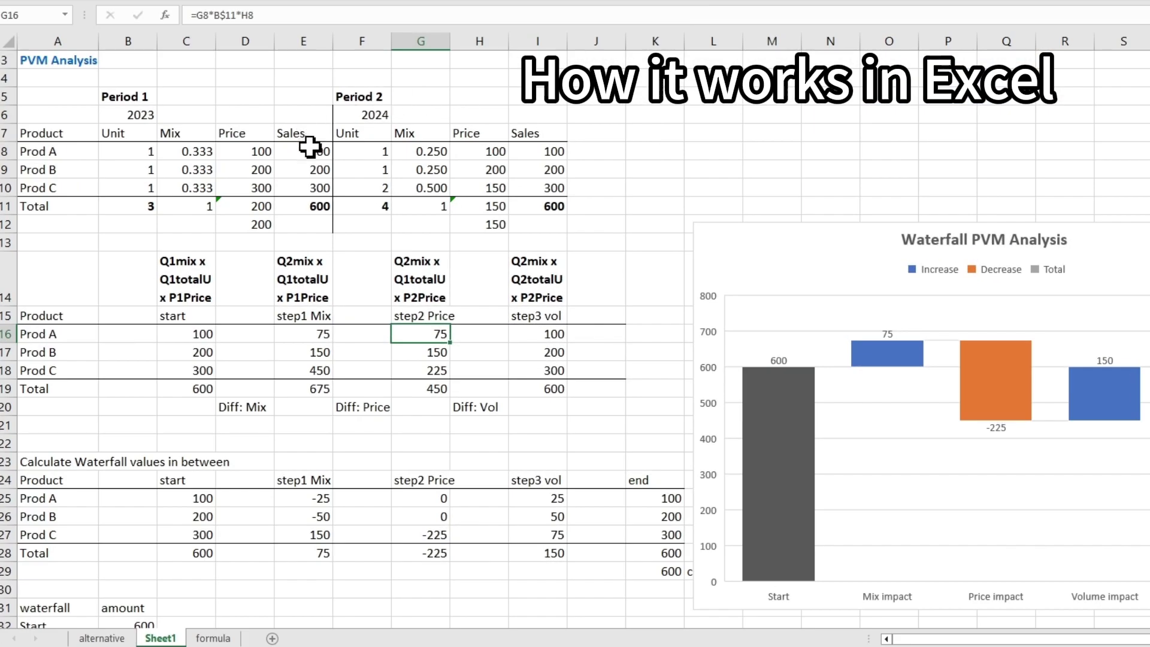
- Inspect the cell references in Prod A's Period 1 Sales and Mix formulas, leaving both formulas as they are
left_click(310, 150)
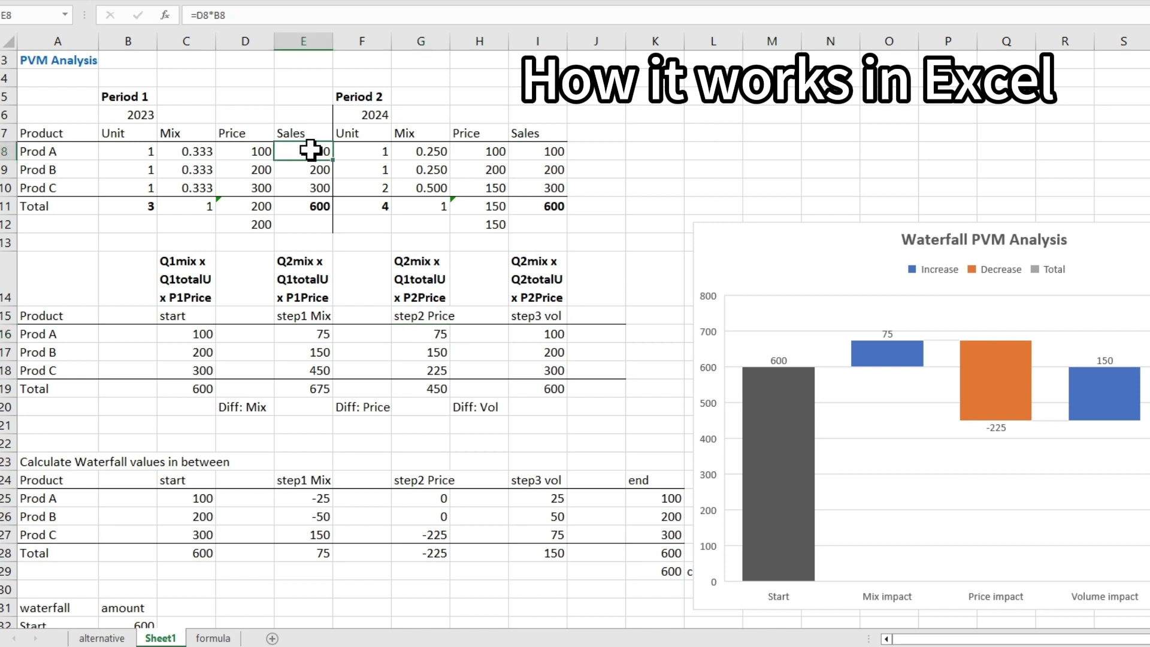
left_click(289, 17)
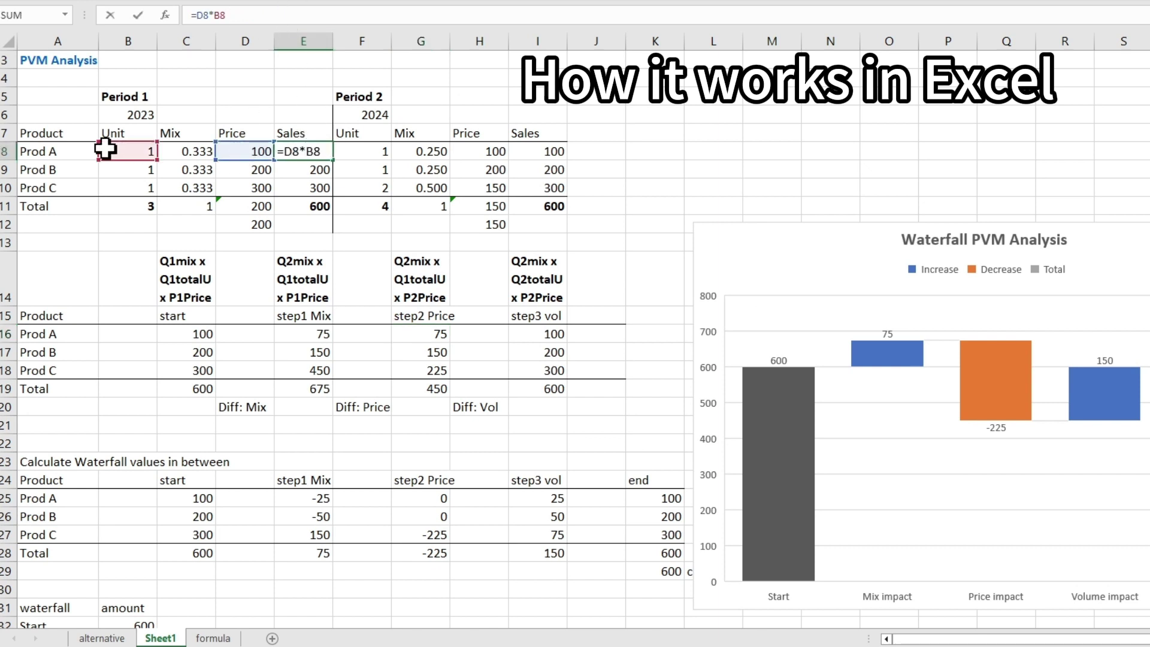
key("Escape")
left_click(163, 150)
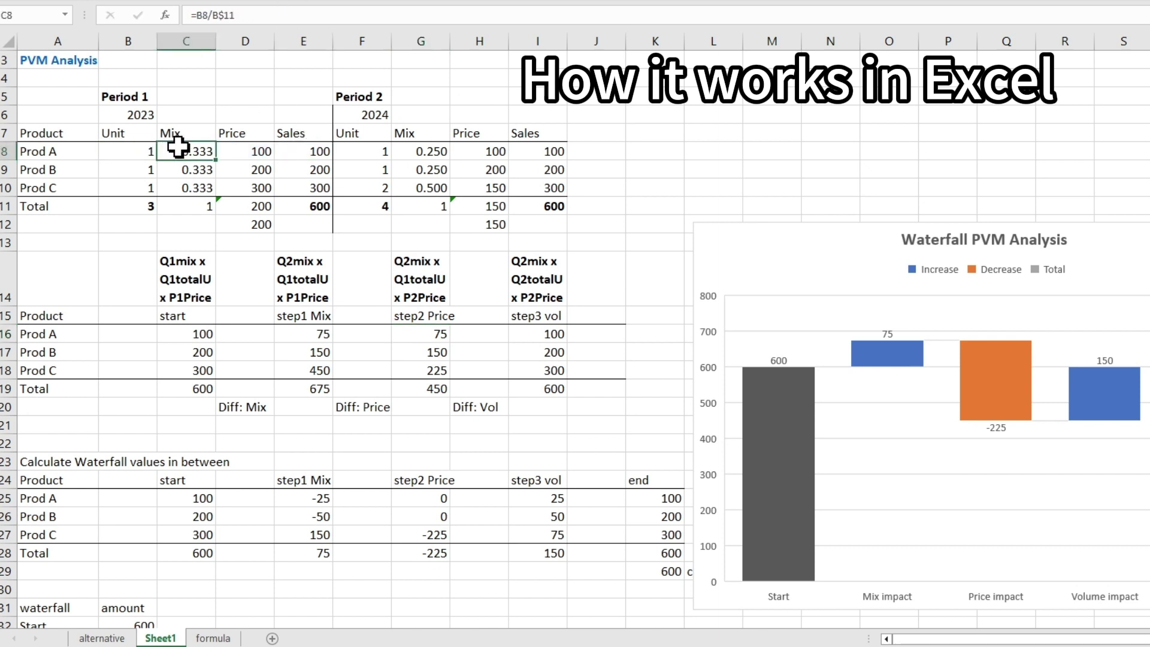
left_click(269, 16)
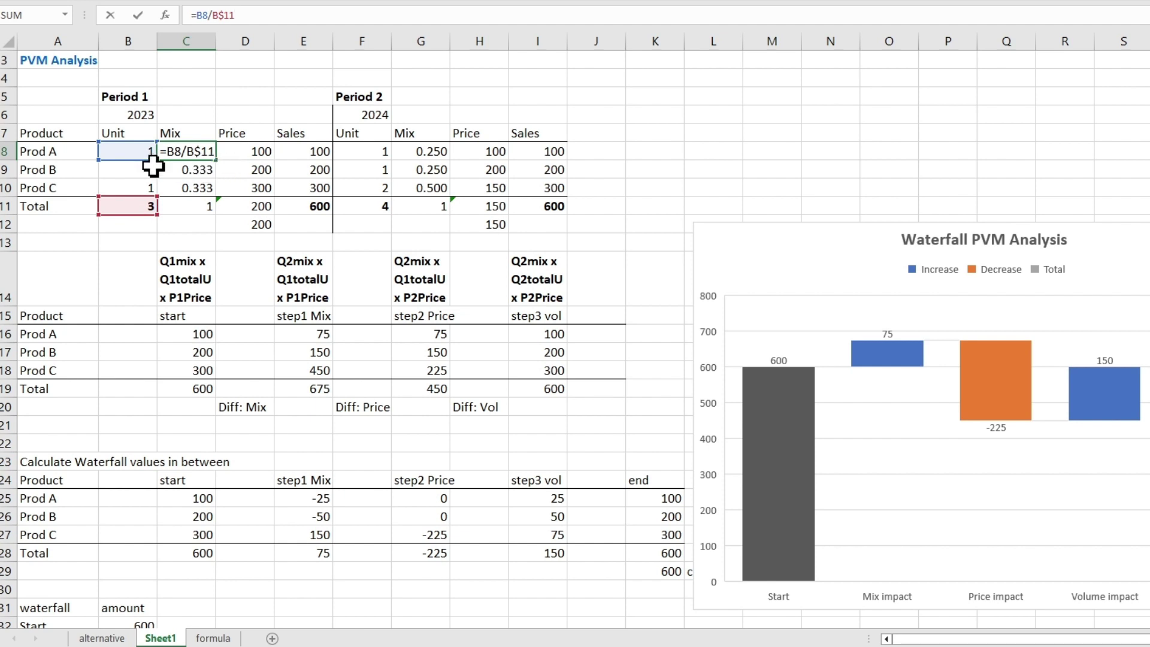
key("Escape")
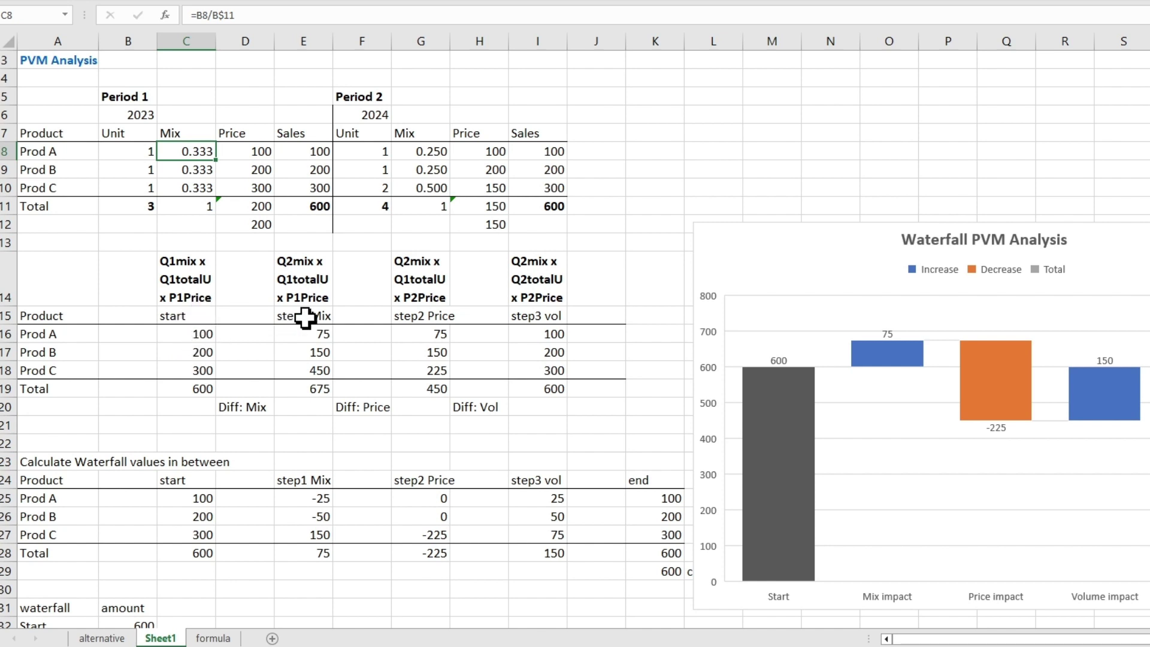
- Compare the calculation descriptions above the start and step1 Mix columns
left_click(189, 281)
key("ctrl+b")
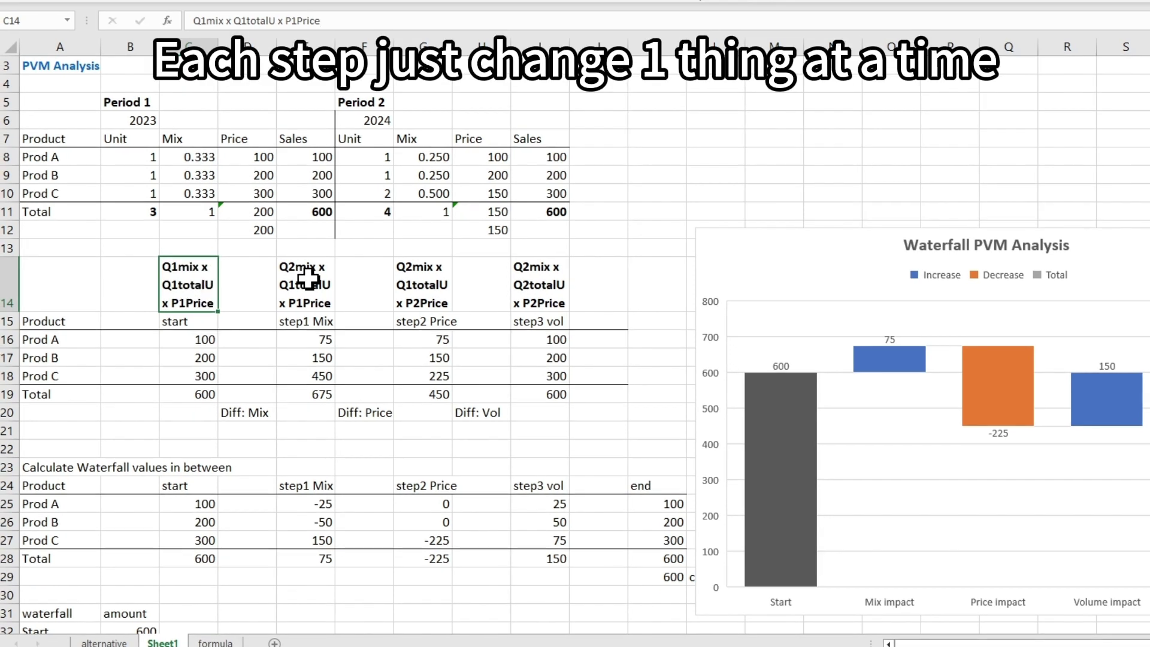
left_click(305, 276)
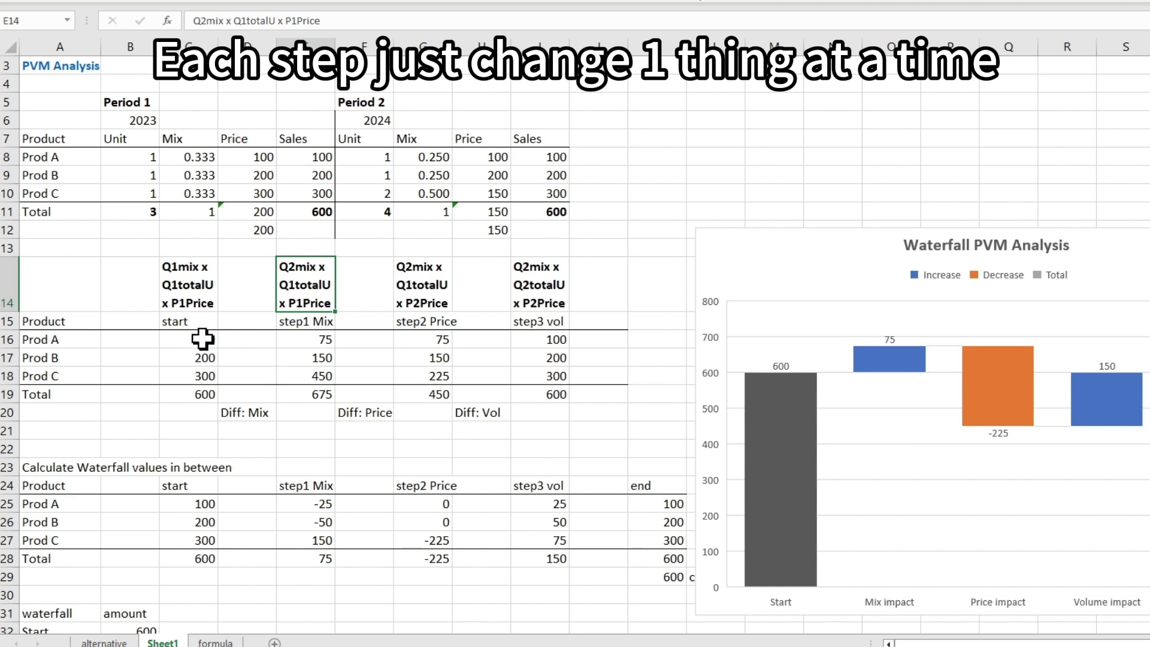
- Inspect the start column formulas for all three products, tracing the cell references of the Prod A formula
left_click(203, 339)
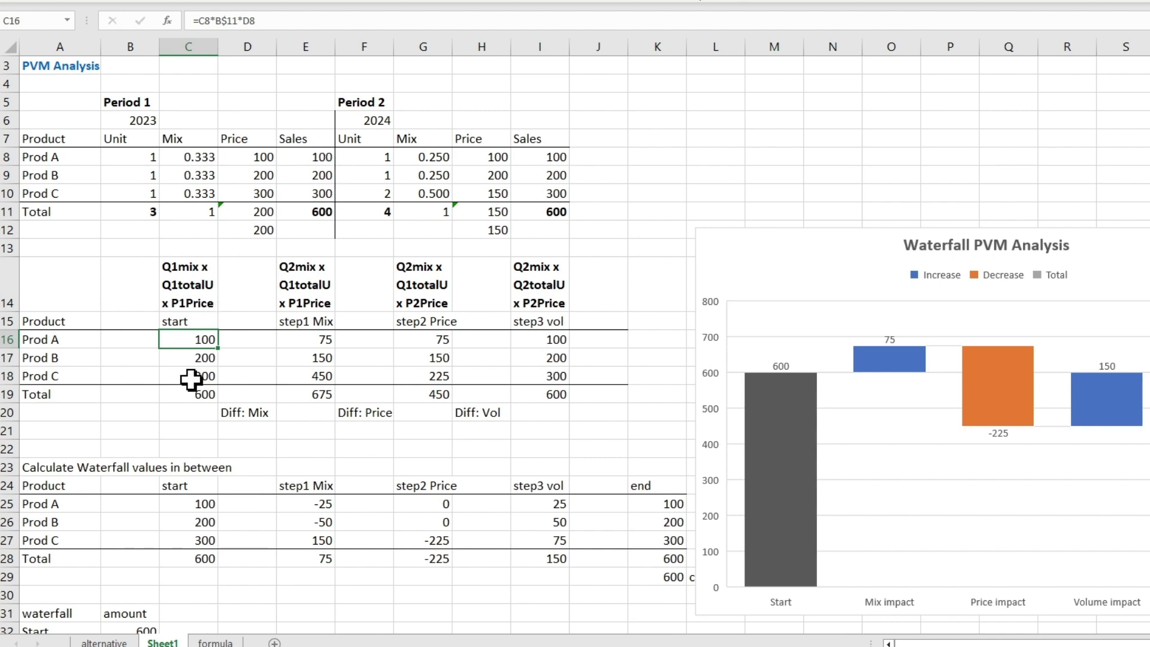
left_click(295, 20)
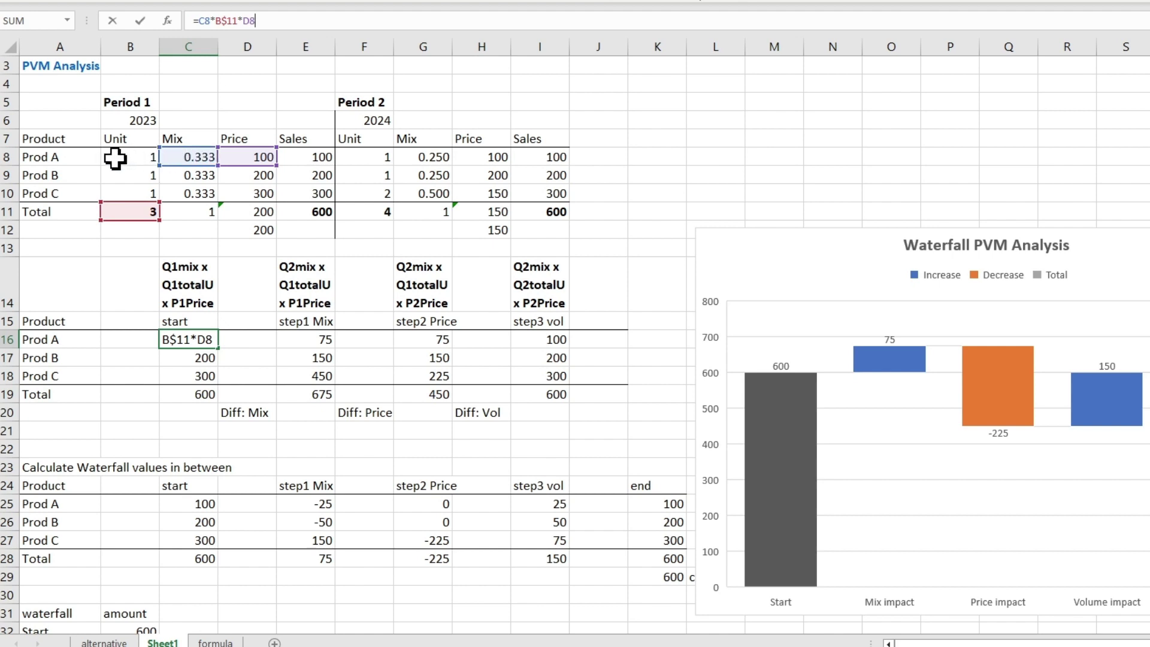
key("ctrl+Return")
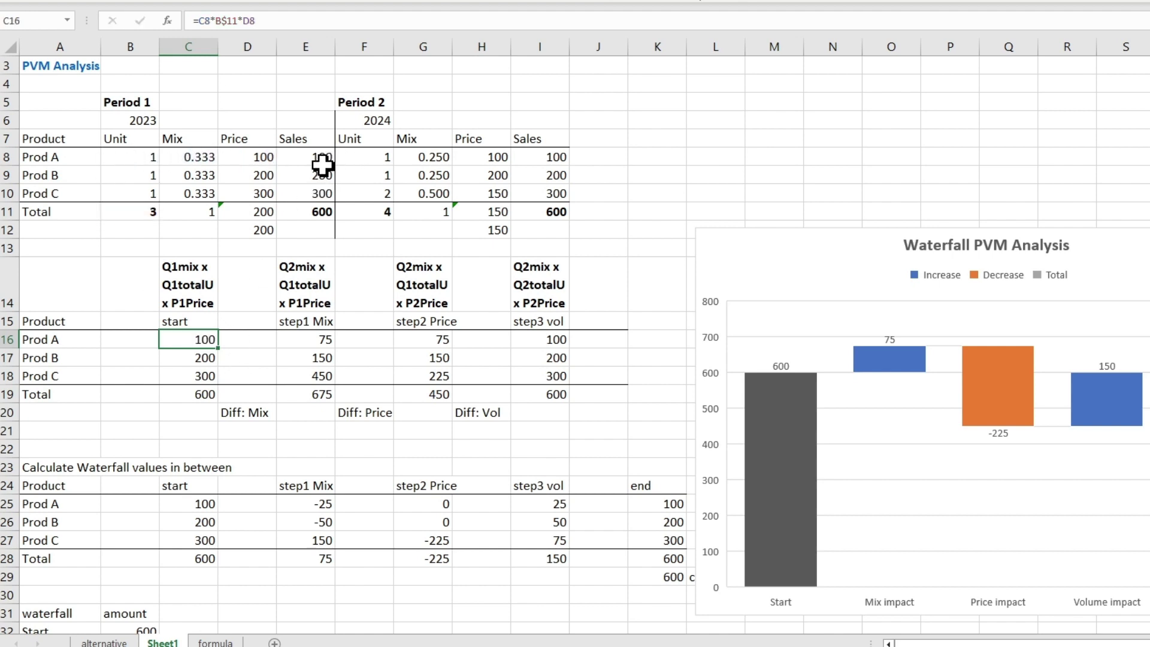
left_click(192, 369)
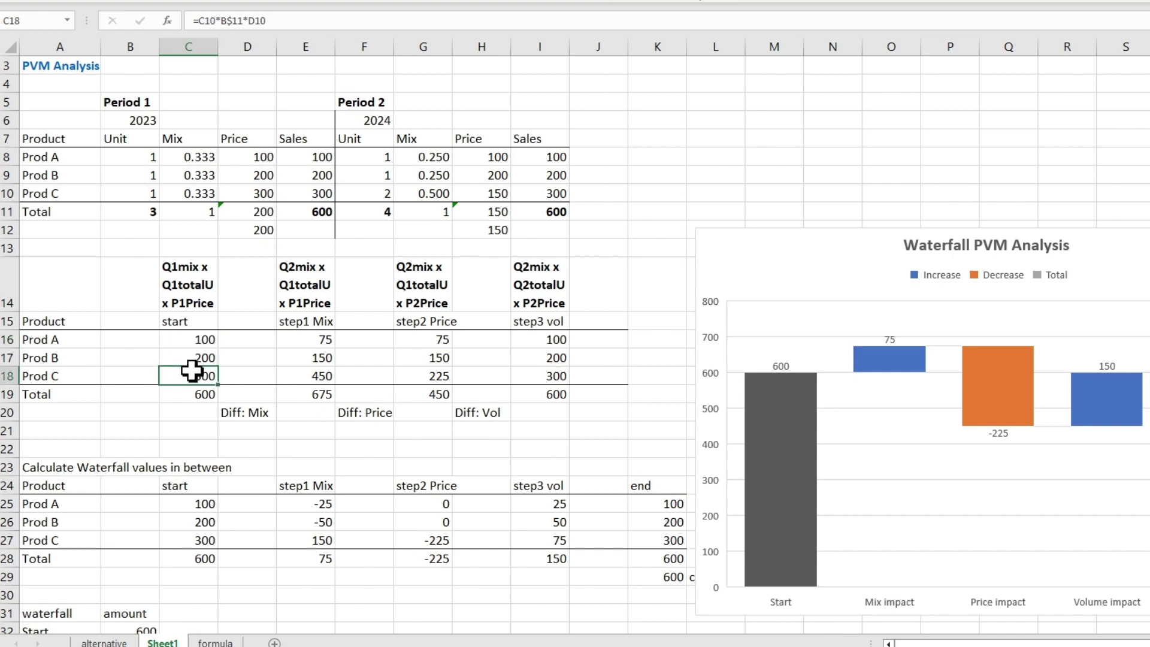
left_click(198, 354)
left_click(197, 341)
- Review the step1 Mix description and its Prod A and Prod B formulas, tracing the cell references for Prod A
left_click(311, 286)
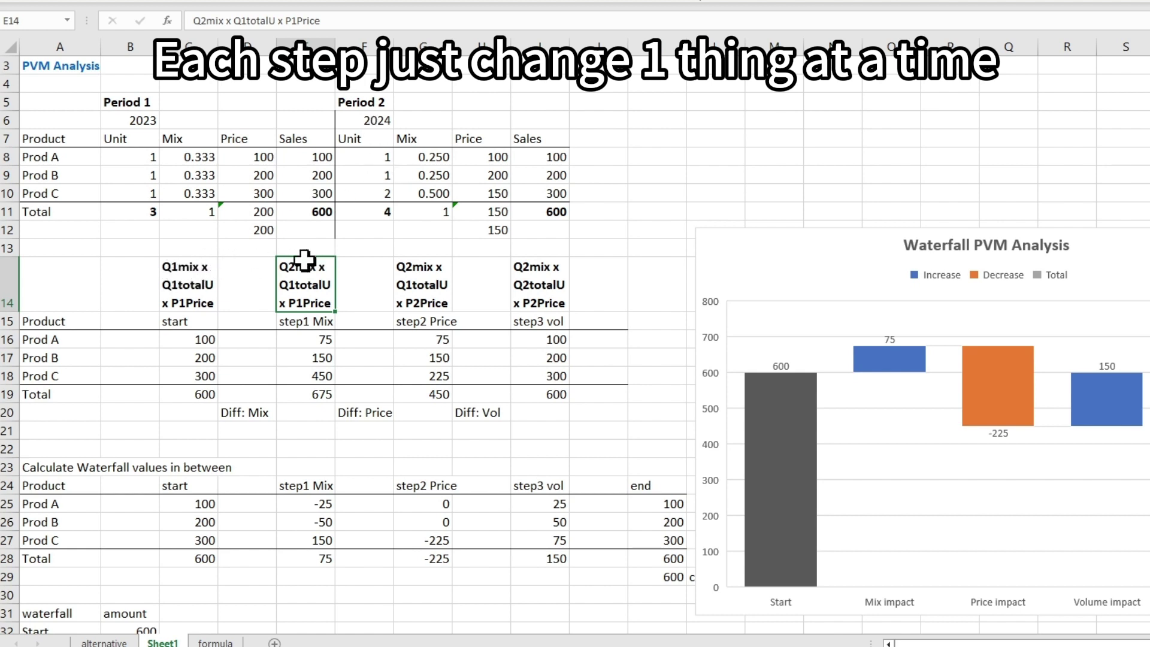
left_click(309, 341)
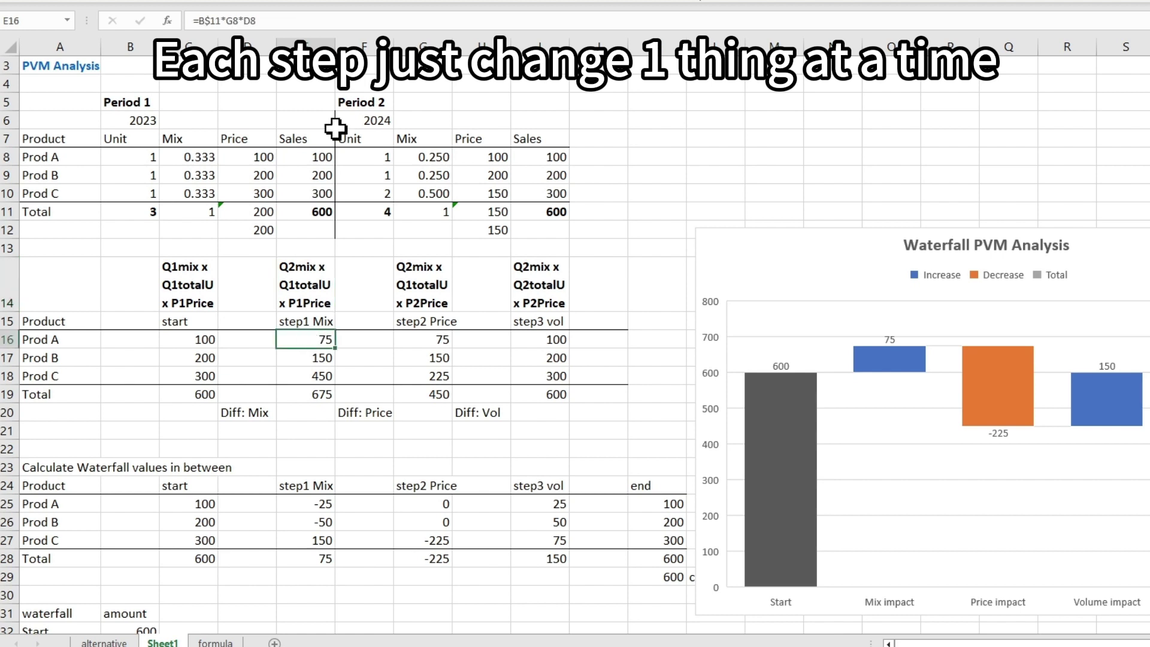
left_click(311, 21)
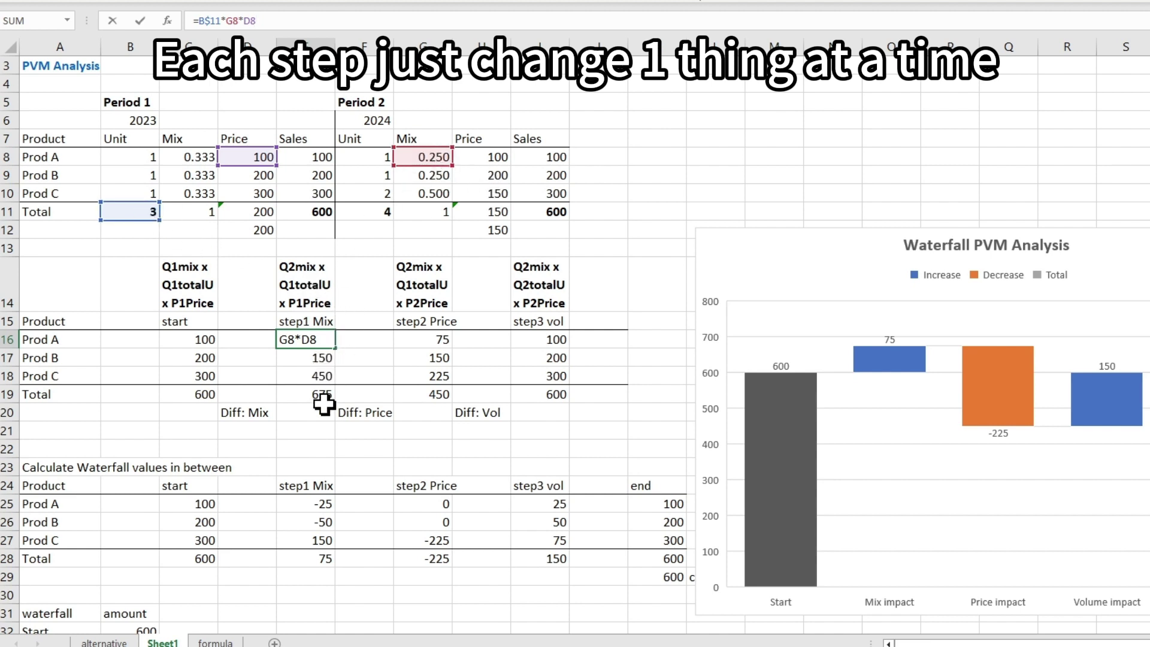
key("ctrl+Return")
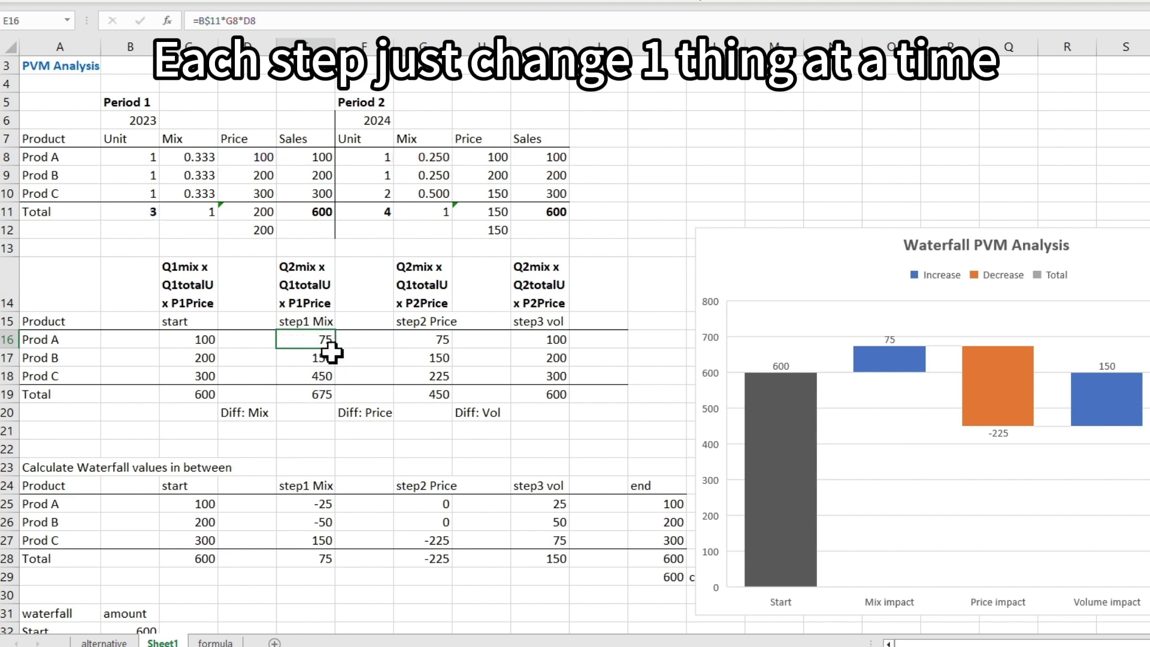
left_click(326, 358)
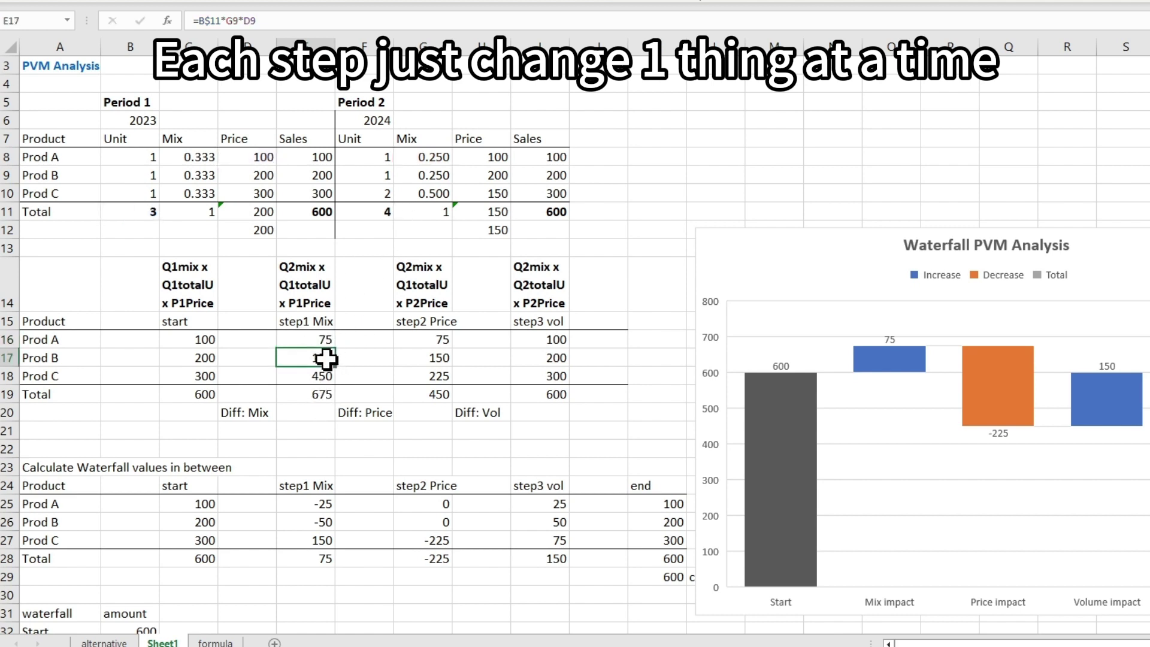
- Review the step2 Price description and trace the cell references in its Prod A formula
left_click(434, 278)
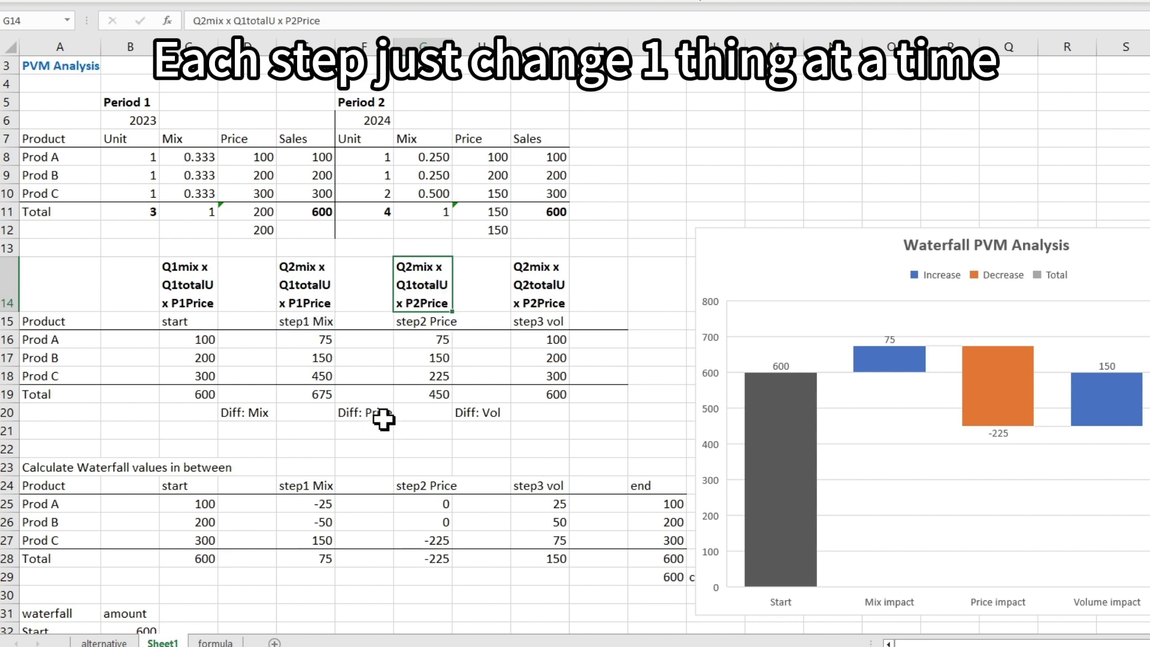
left_click(442, 340)
left_click(334, 15)
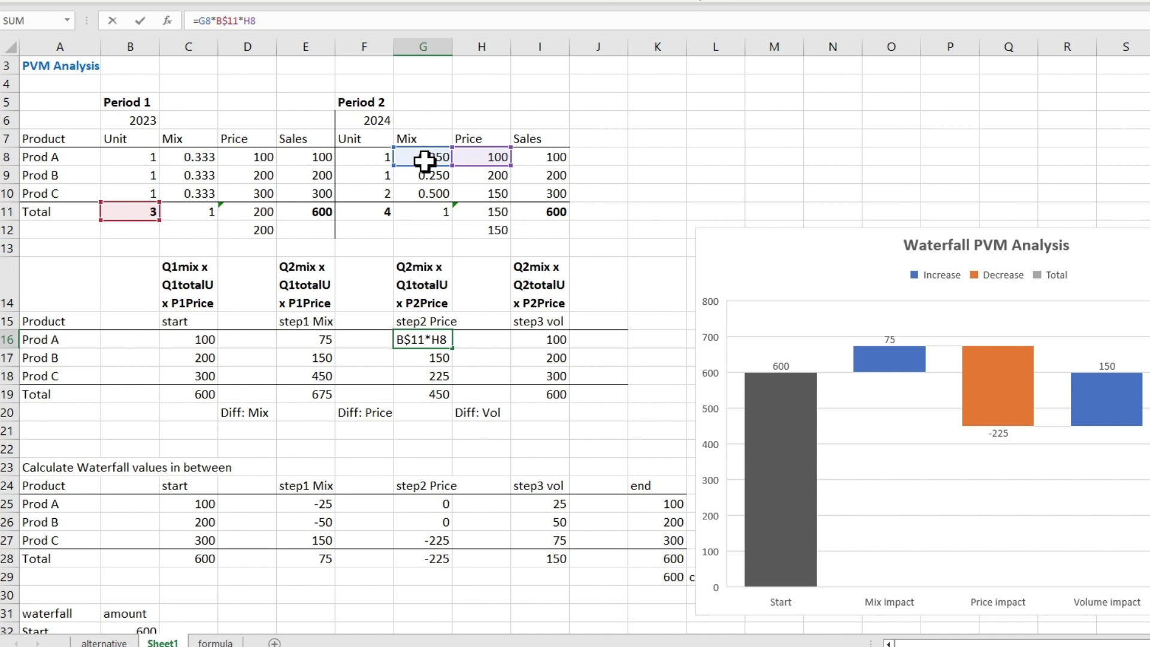
key("ctrl+Return")
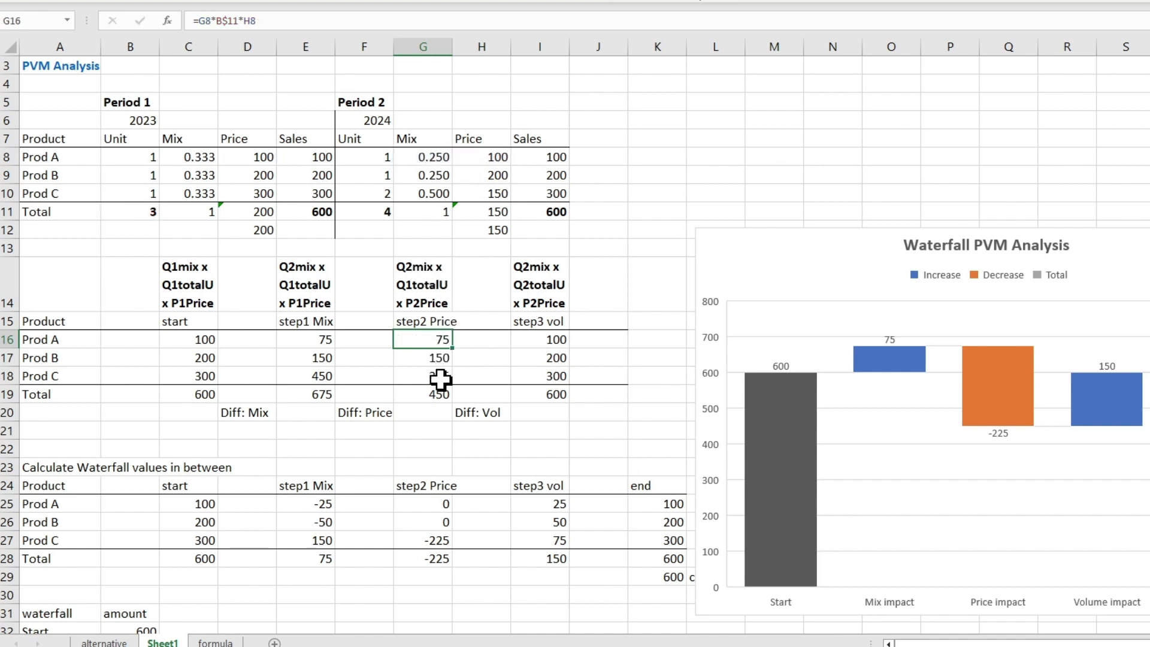
left_click(423, 285)
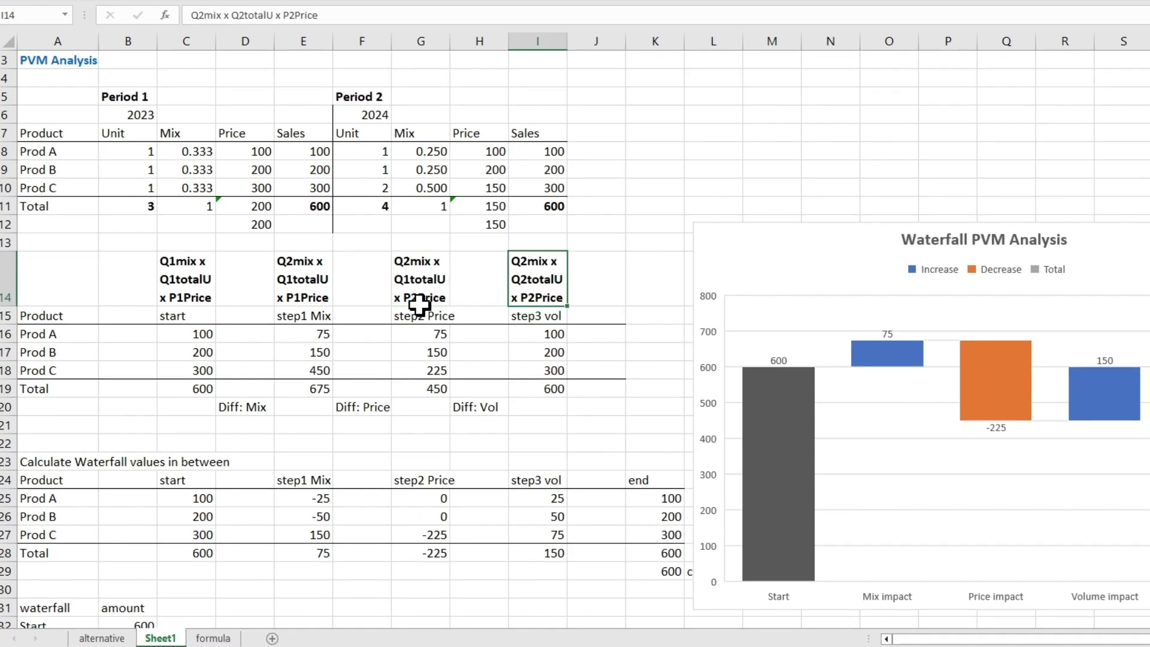
- Review the step3 vol description and the Diff: Vol label, and trace the cell references in the step3 Prod A formula
left_click(527, 302)
left_click(484, 409)
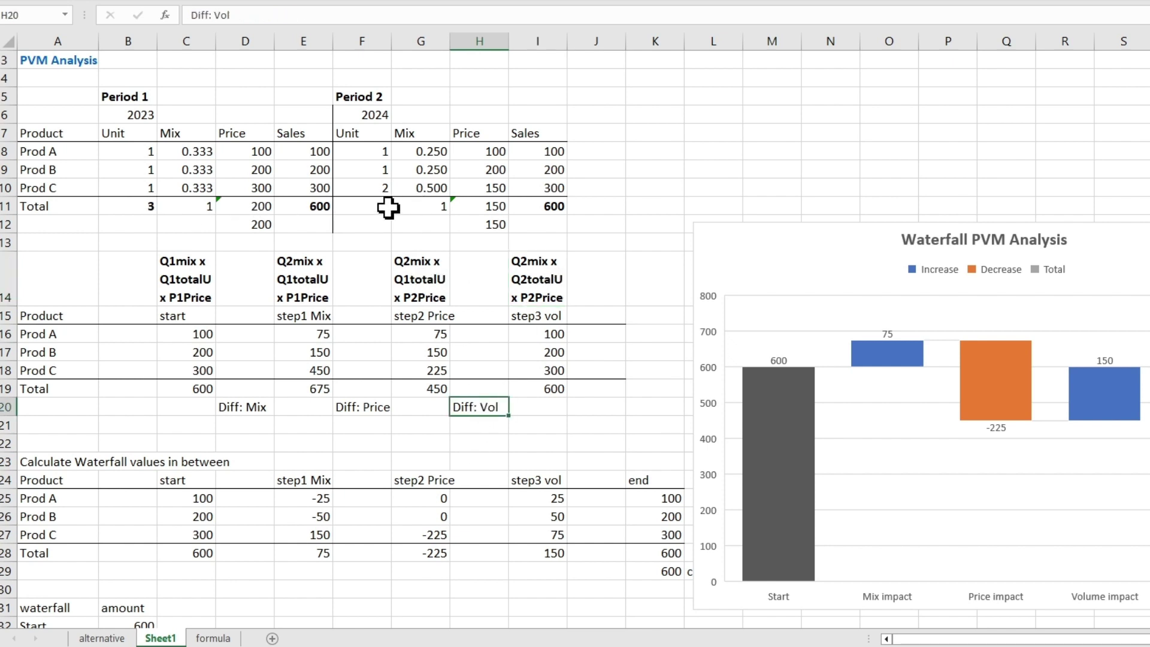
left_click(549, 291)
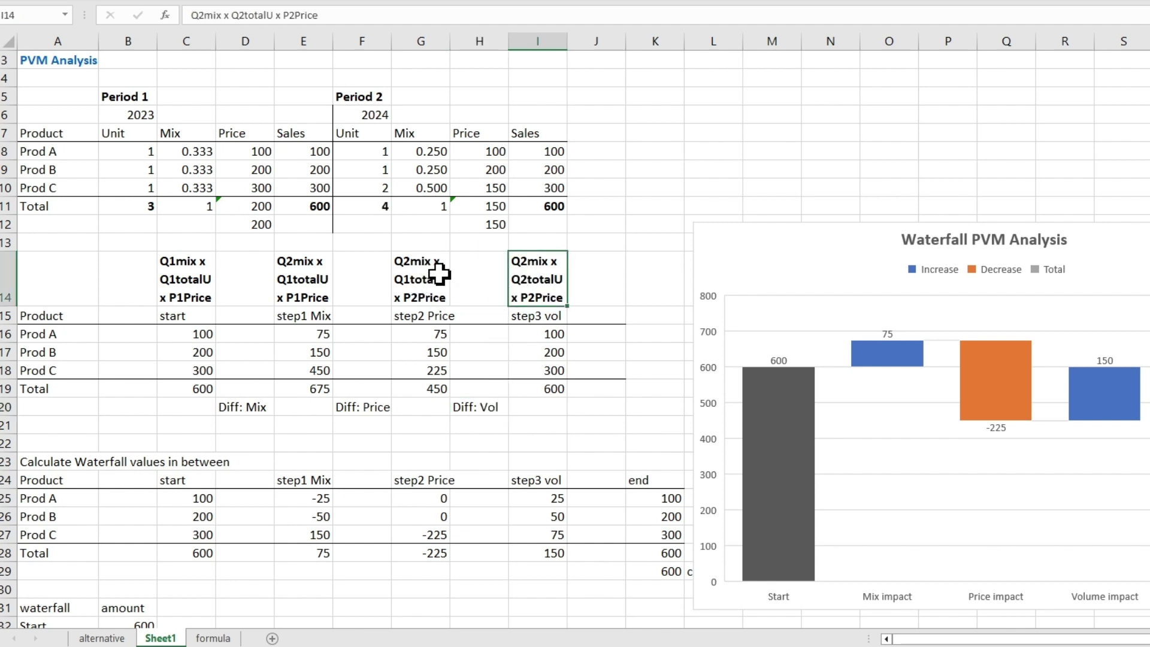
left_click(553, 337)
left_click(461, 17)
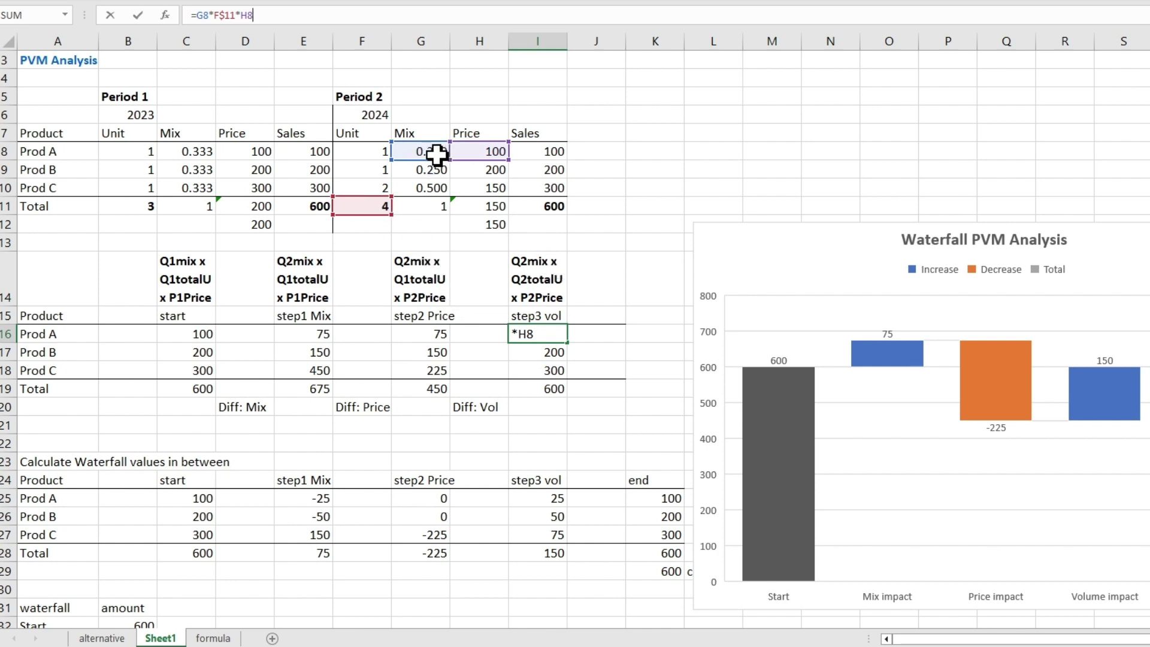
key("ctrl+Return")
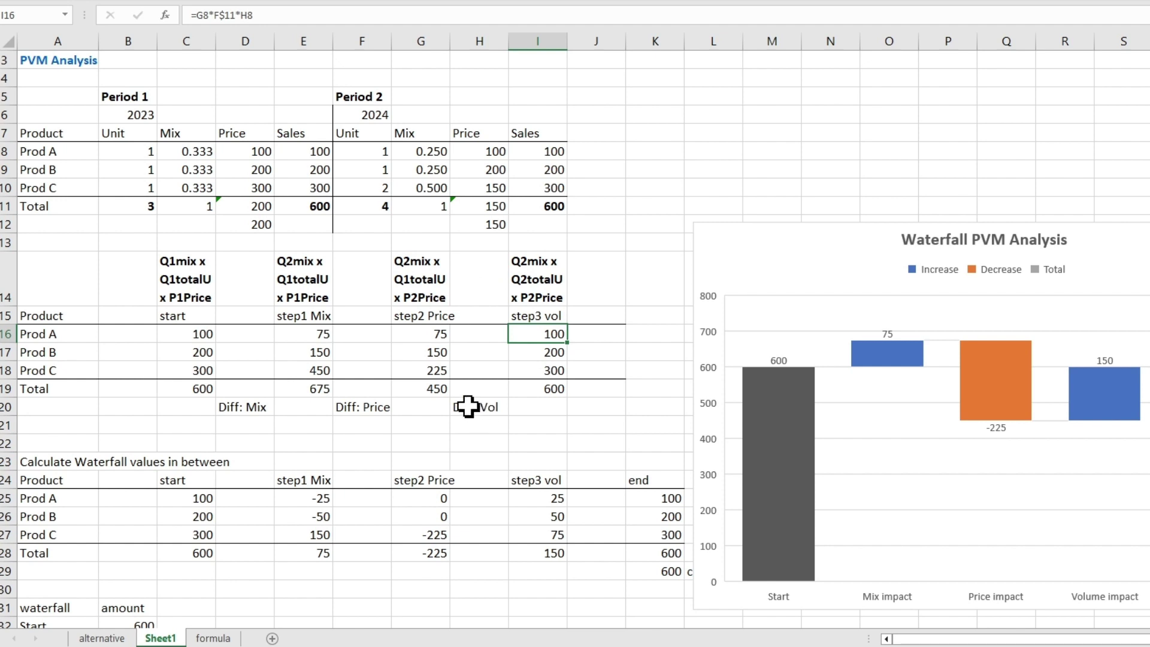
- Trace the cell references in the Prod A step1 Mix, step2 Price and step3 vol difference formulas of the waterfall values table
left_click(319, 498)
key("F2")
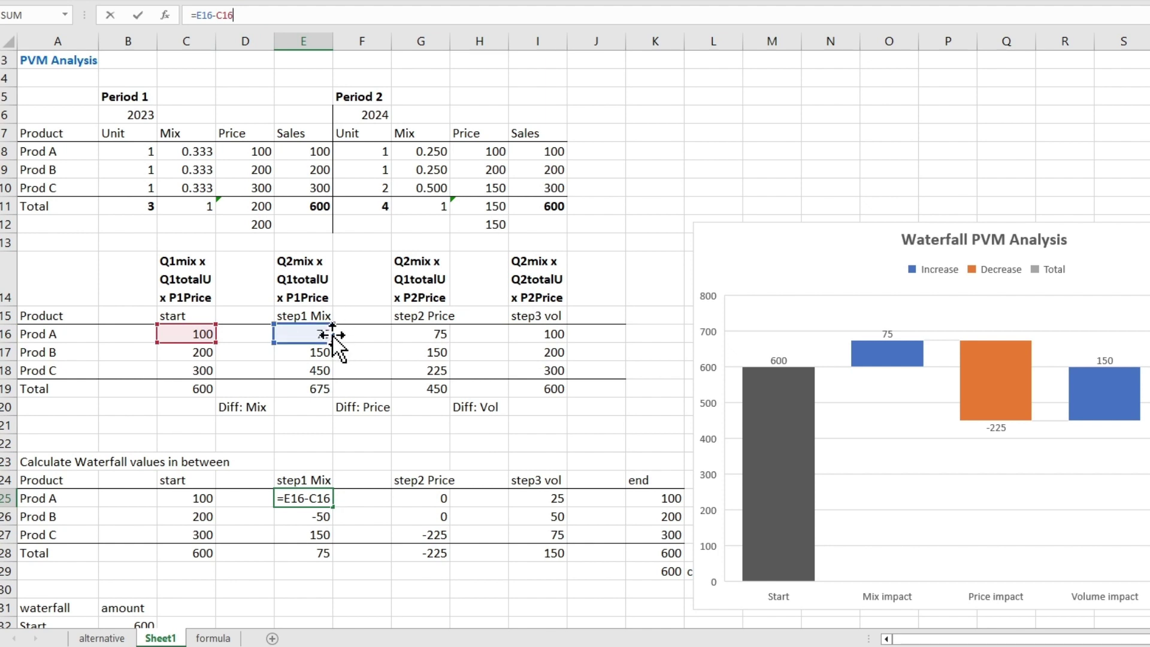
key("Escape")
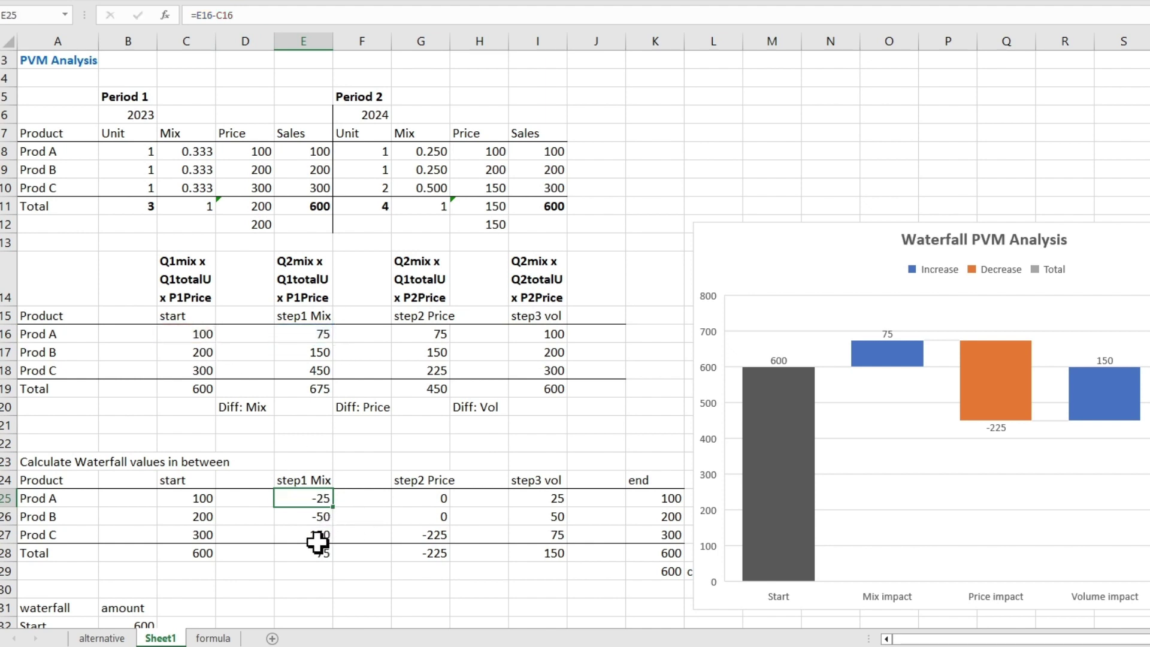
left_click(419, 497)
left_click(406, 15)
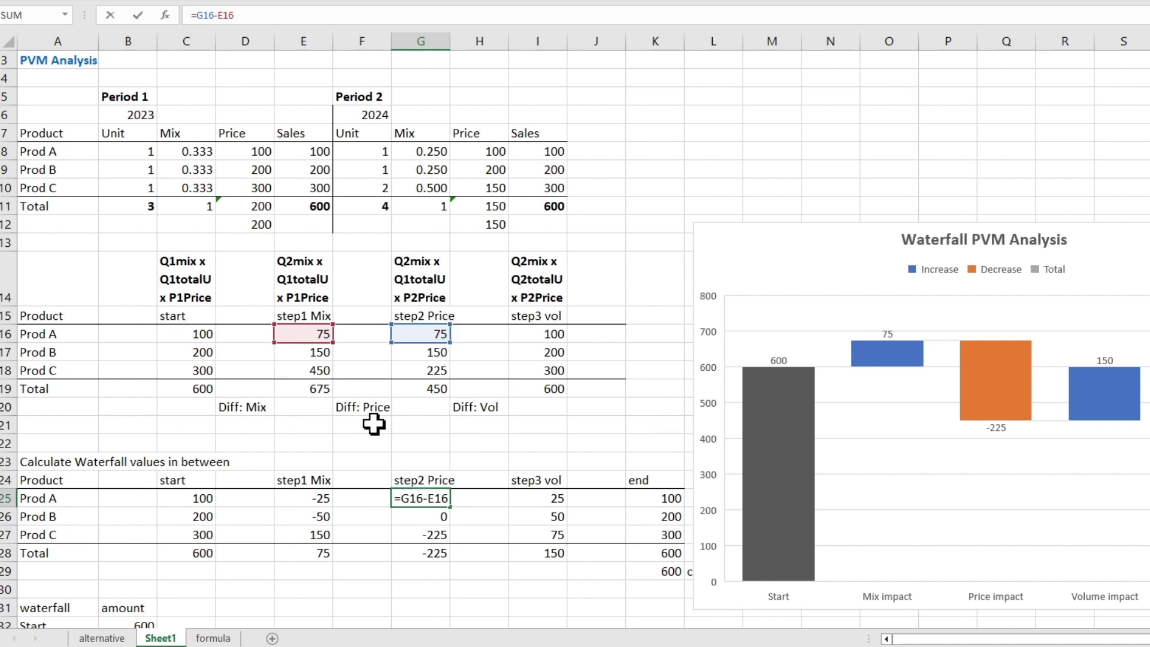
key("Escape")
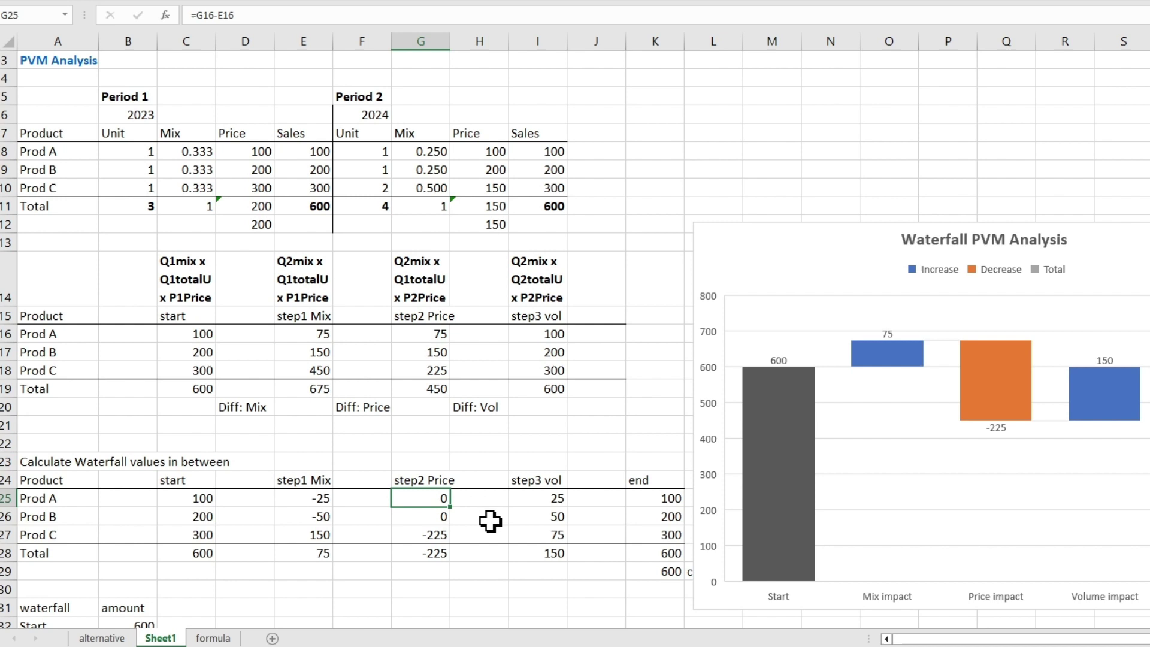
left_click(558, 501)
left_click(537, 16)
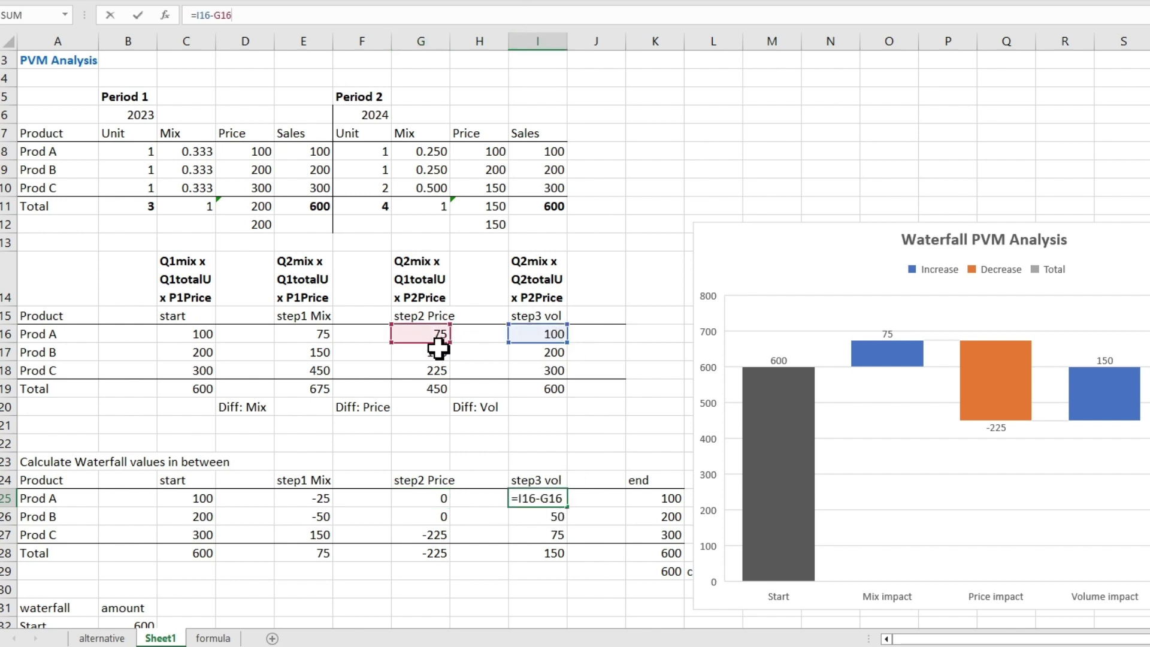
key("Escape")
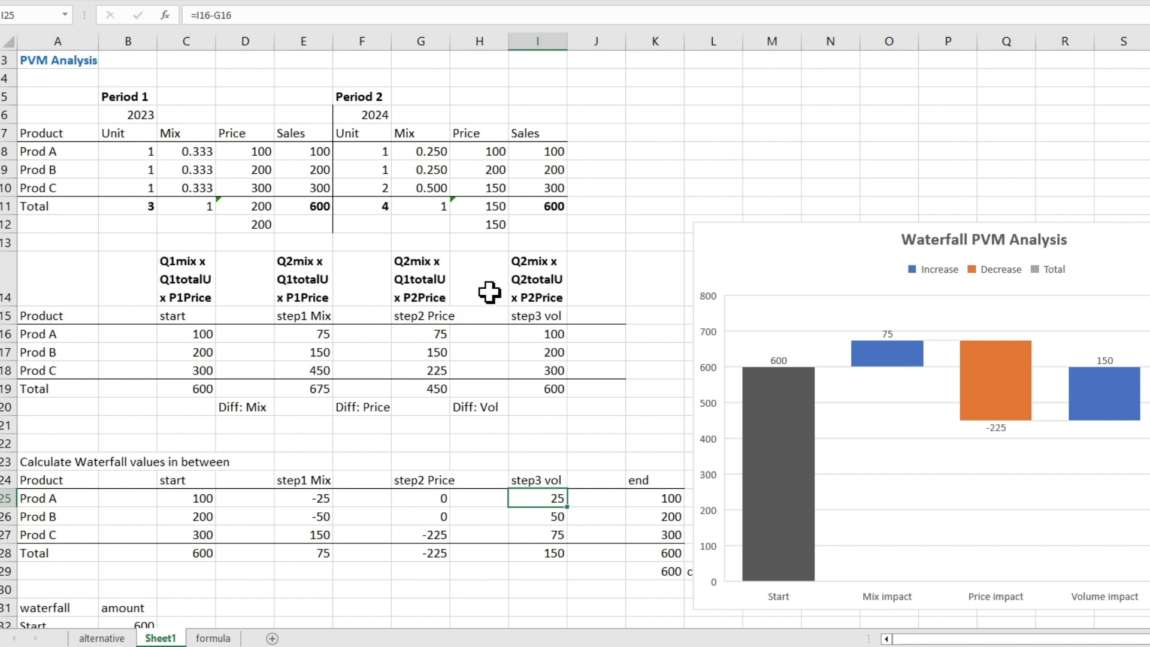
- Inspect the Prod A start and end formulas, the start total and the checksum formula in the waterfall values table
left_click(186, 499)
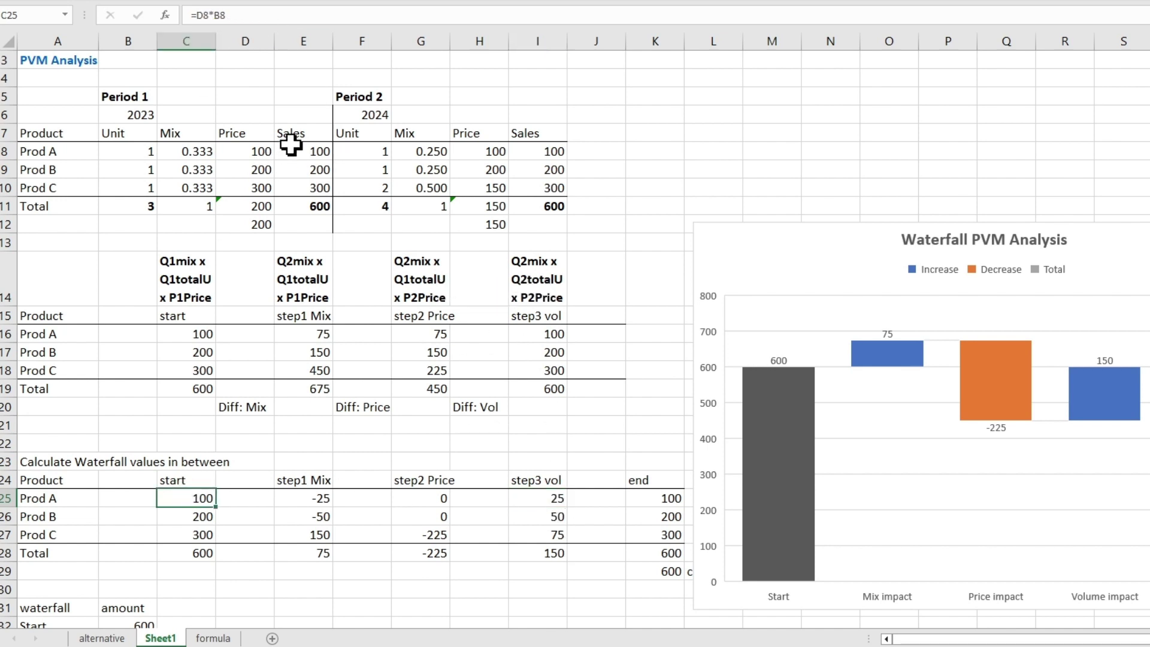
left_click(653, 483)
key("Return")
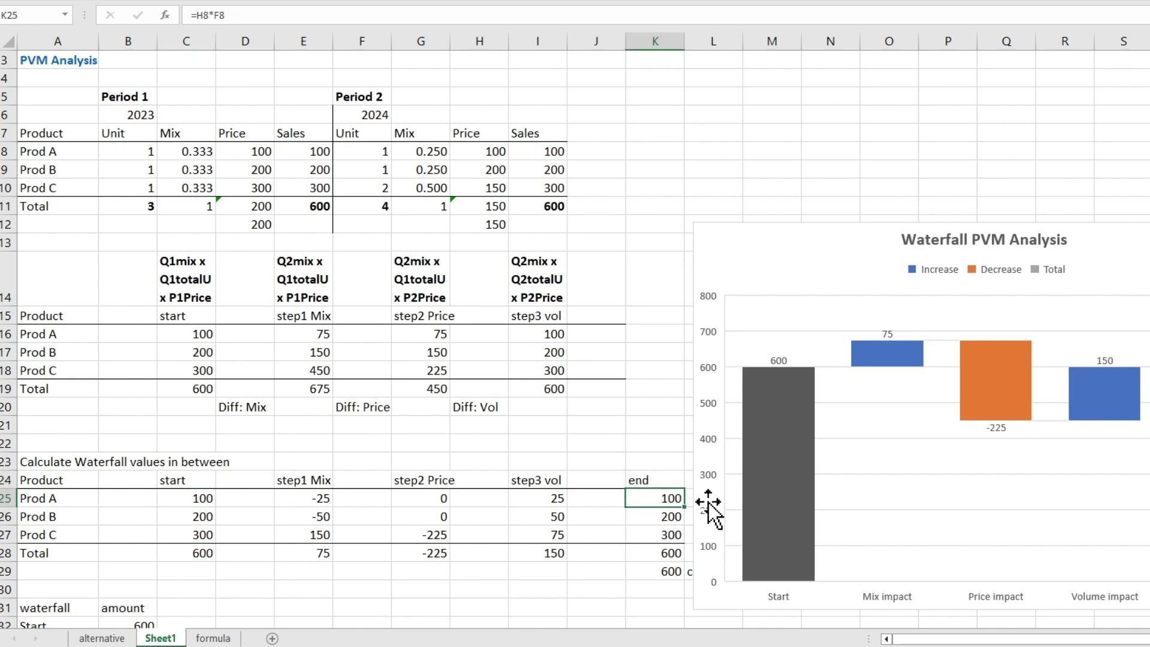
left_click(198, 552)
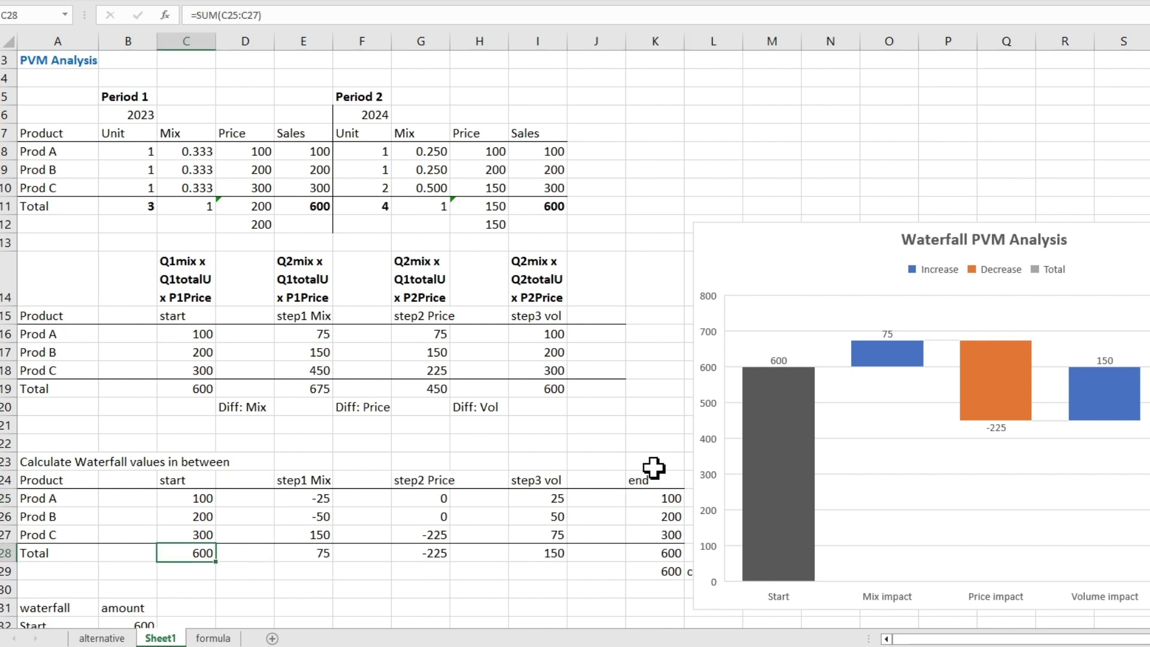
left_click(669, 570)
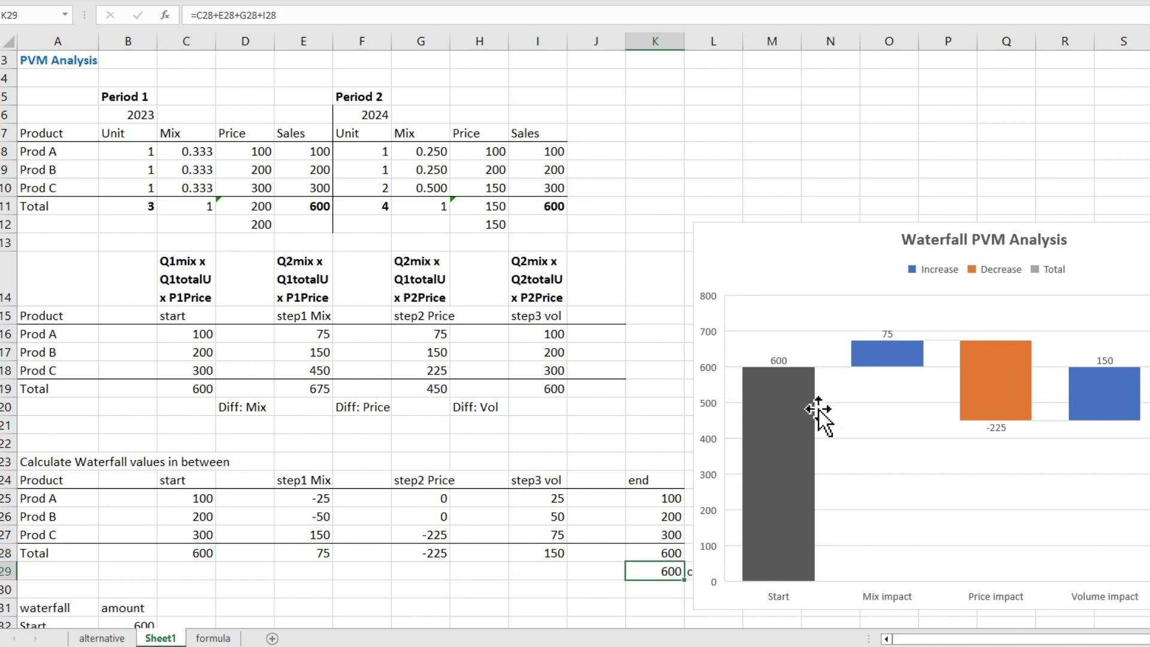
- Move the Waterfall PVM Analysis chart clear of the checksum label, trace the checksum's cell references and check the end total formula
left_click_drag(826, 252, 940, 215)
double_click(654, 572)
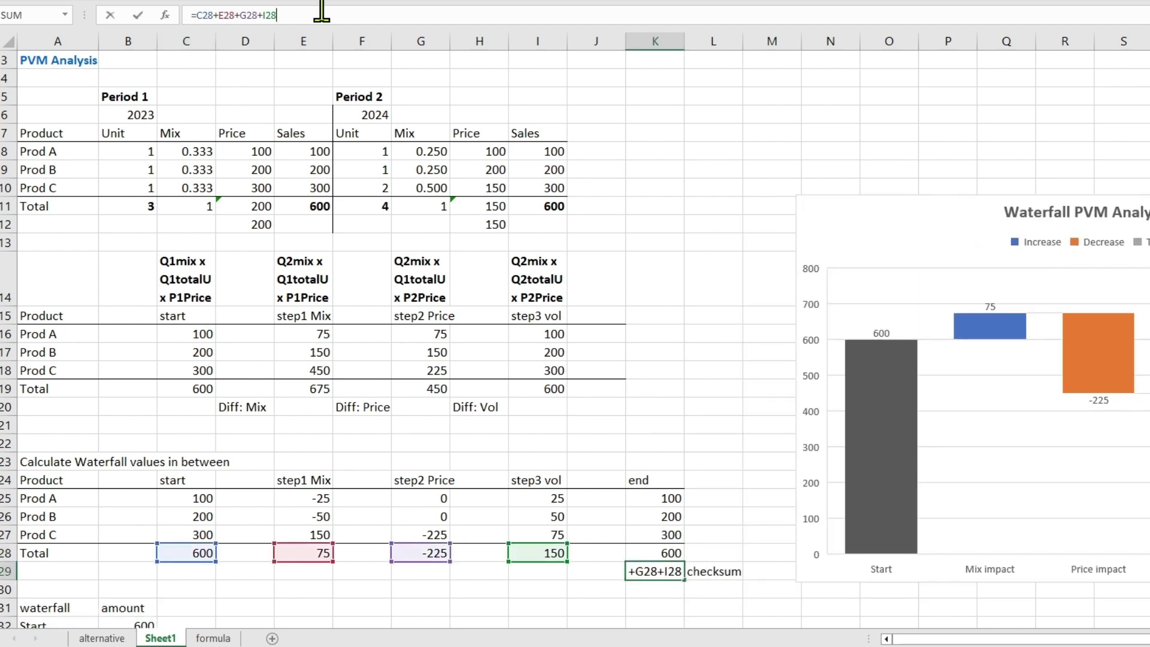
key("Escape")
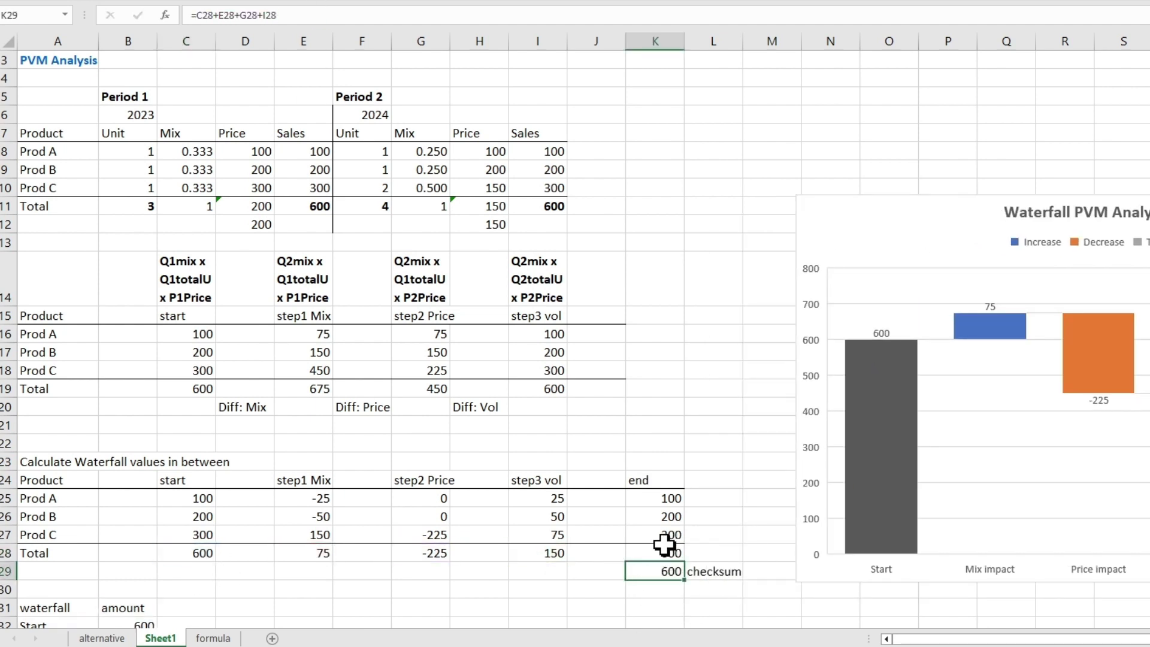
left_click(661, 548)
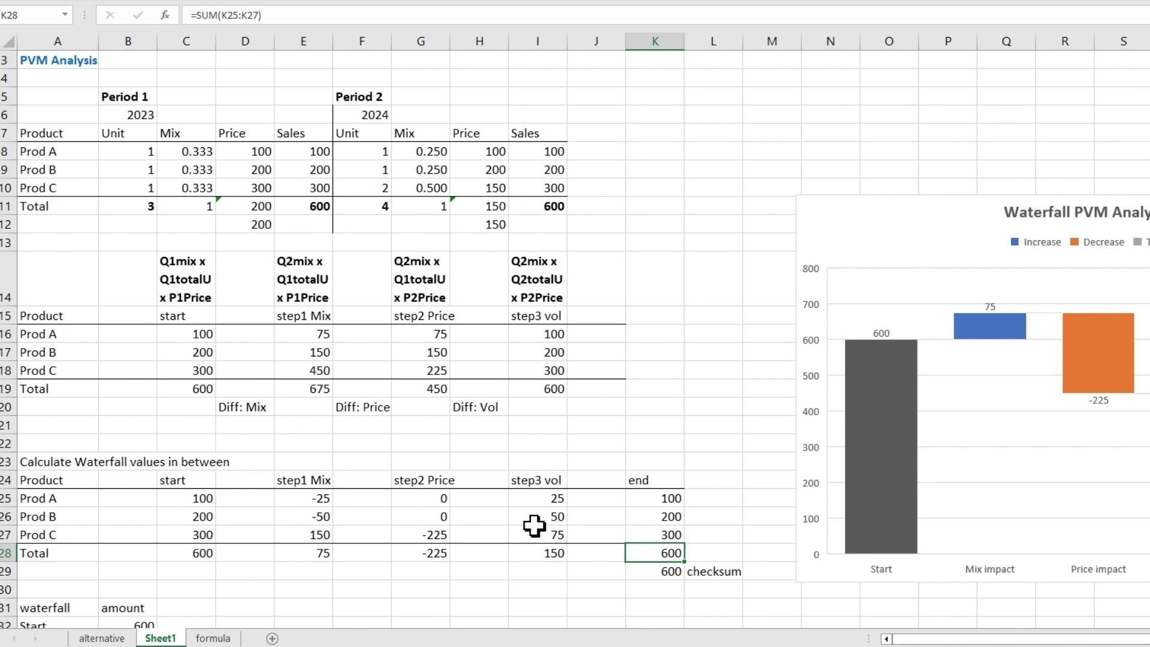
left_click_drag(916, 207, 902, 205)
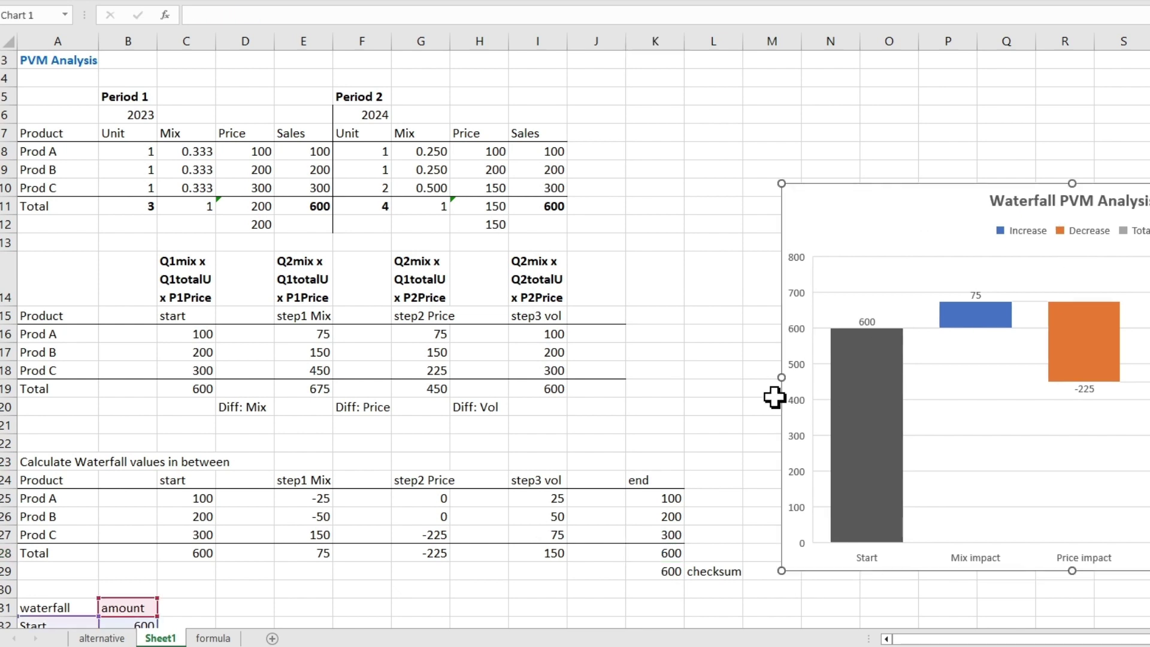
- Check the step1 Mix total and the Mix impact amount that links to it in the waterfall table
left_click(303, 552)
scroll(123, 367, "down", 5)
left_click(139, 353)
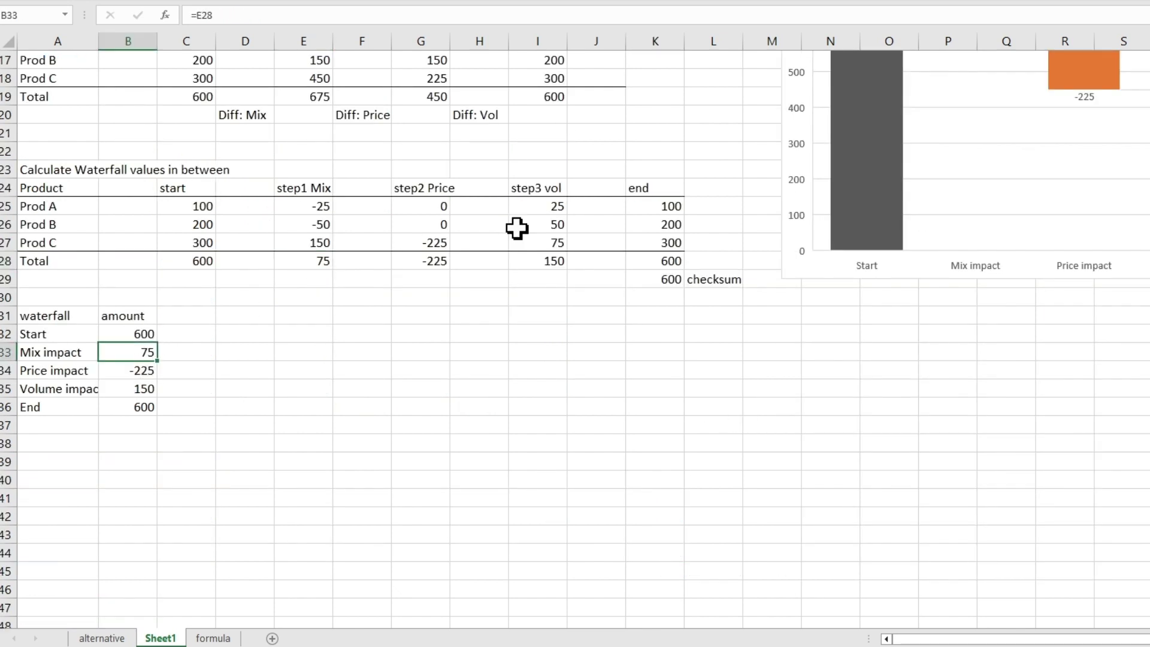
scroll(624, 370, "up", 5)
- Insert a waterfall chart from the waterfall amount table in A31:B36 and set its End bar as a total
left_click(929, 405)
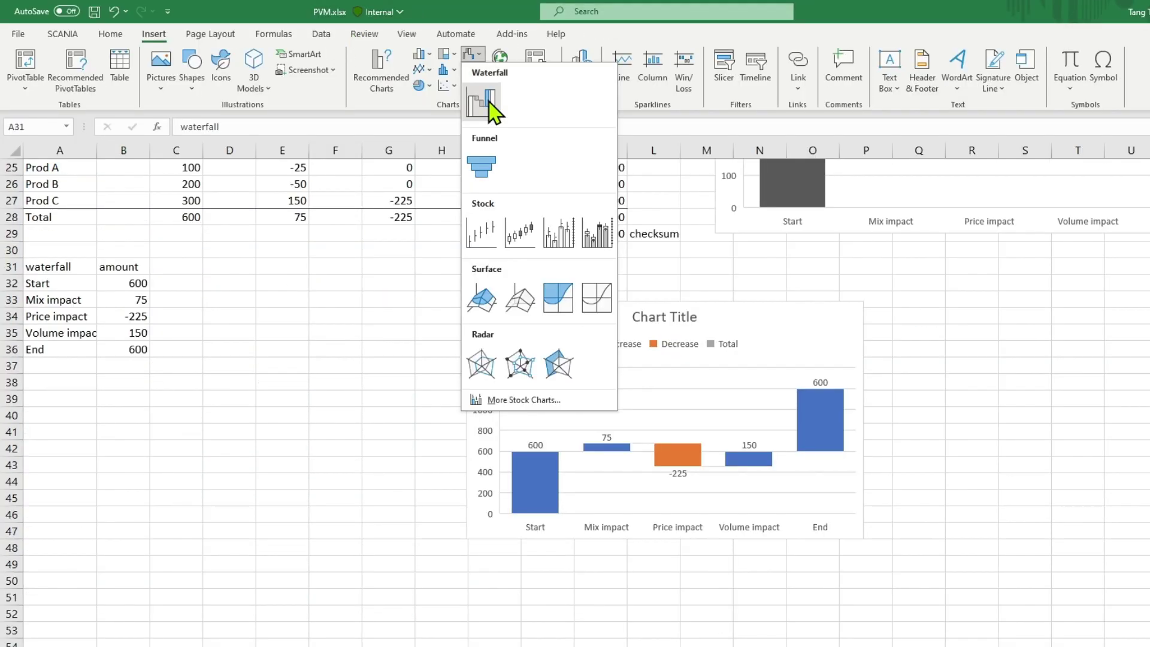
left_click(482, 105)
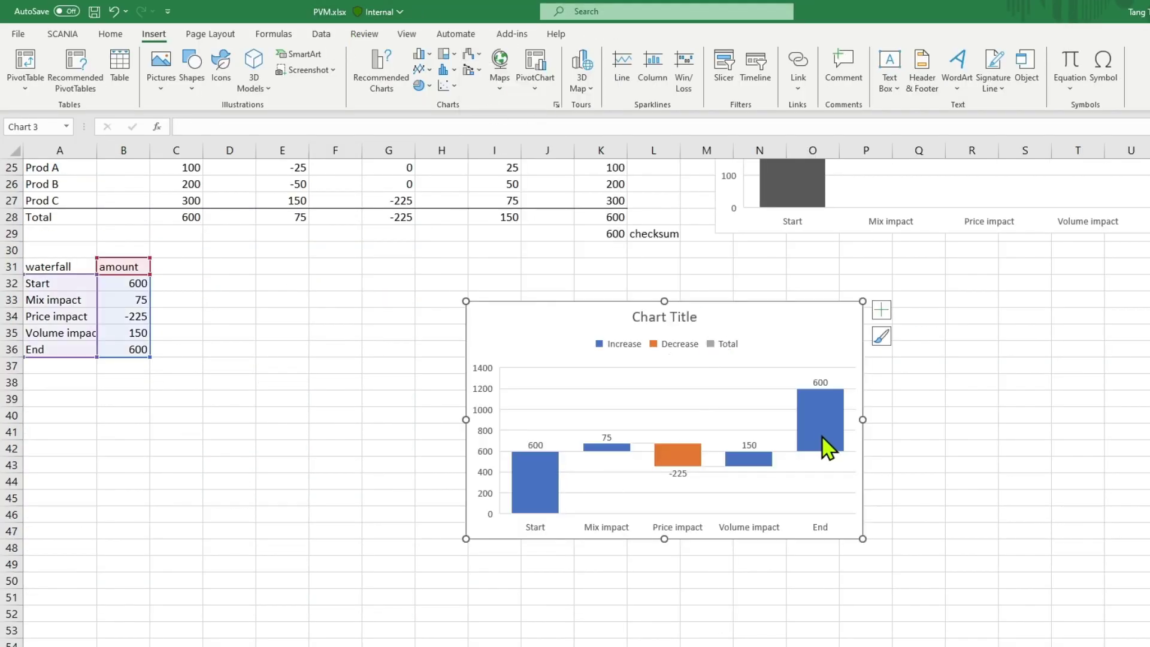
mouse_move(824, 427)
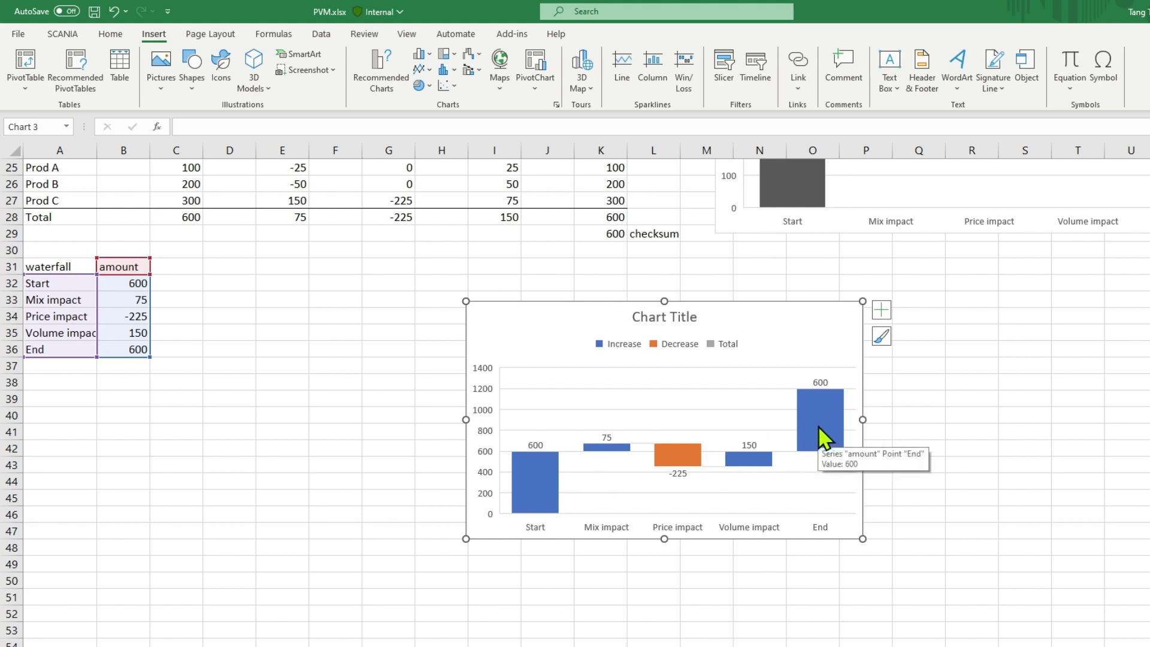
double_click(818, 426)
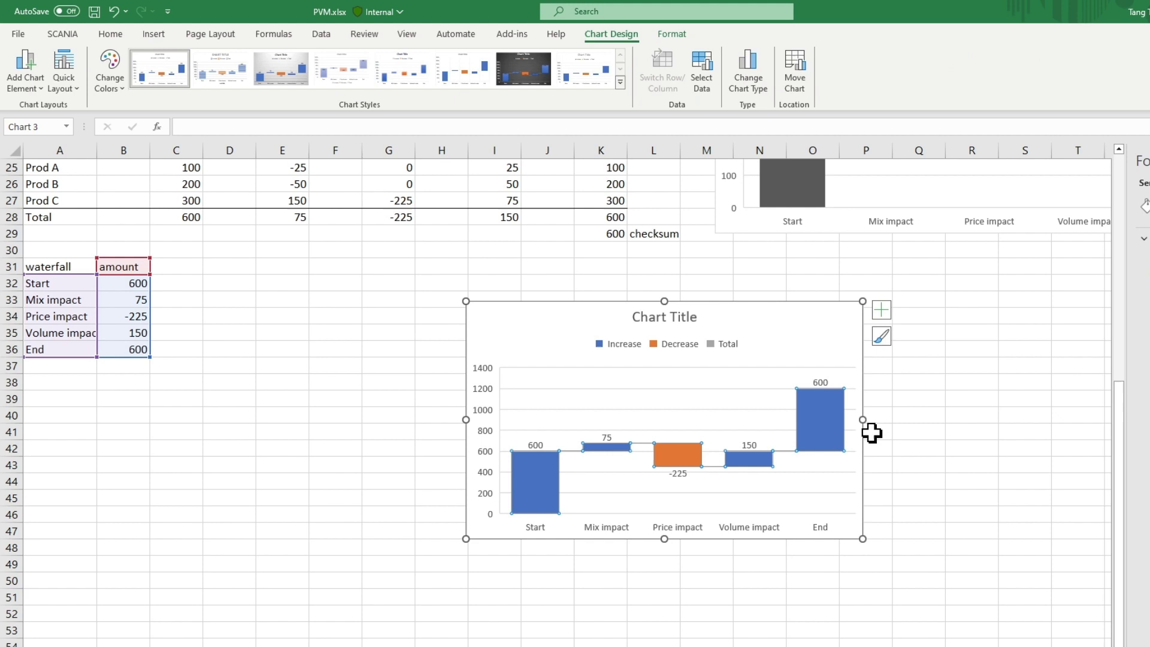
left_click(833, 440)
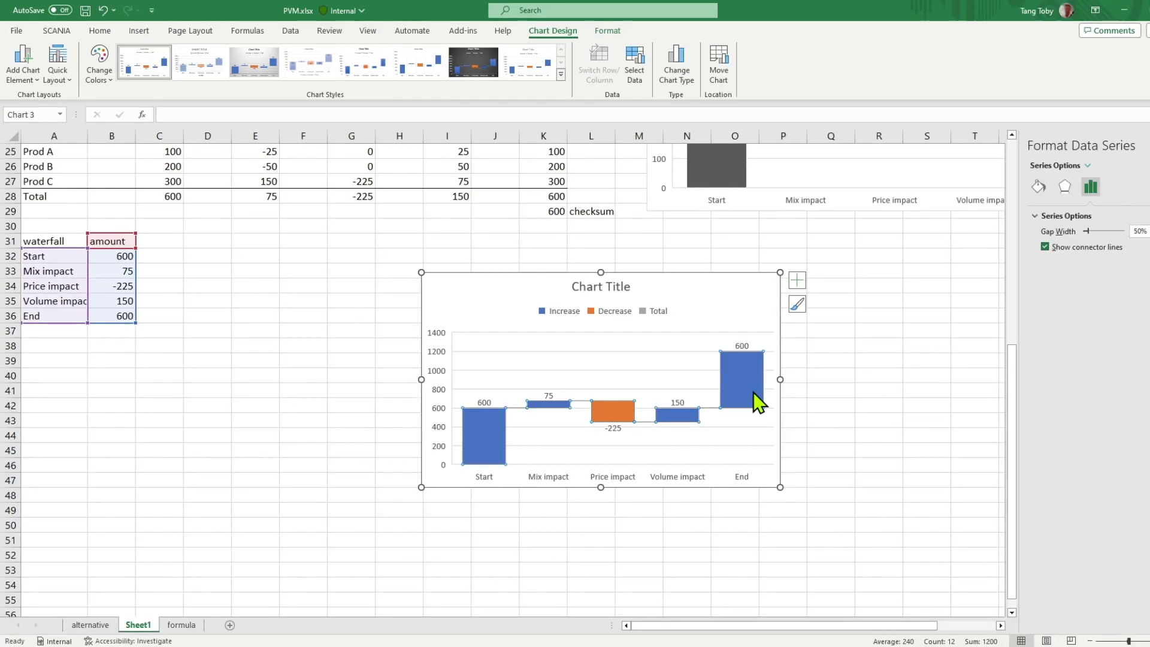
left_click(755, 402)
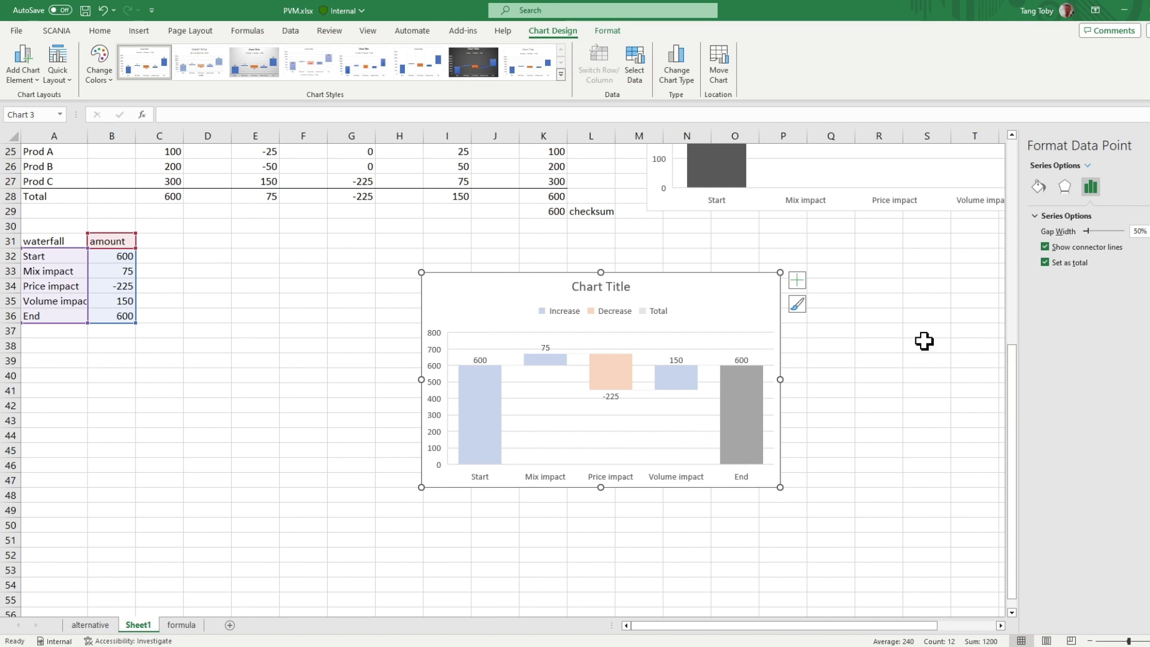
left_click(933, 457)
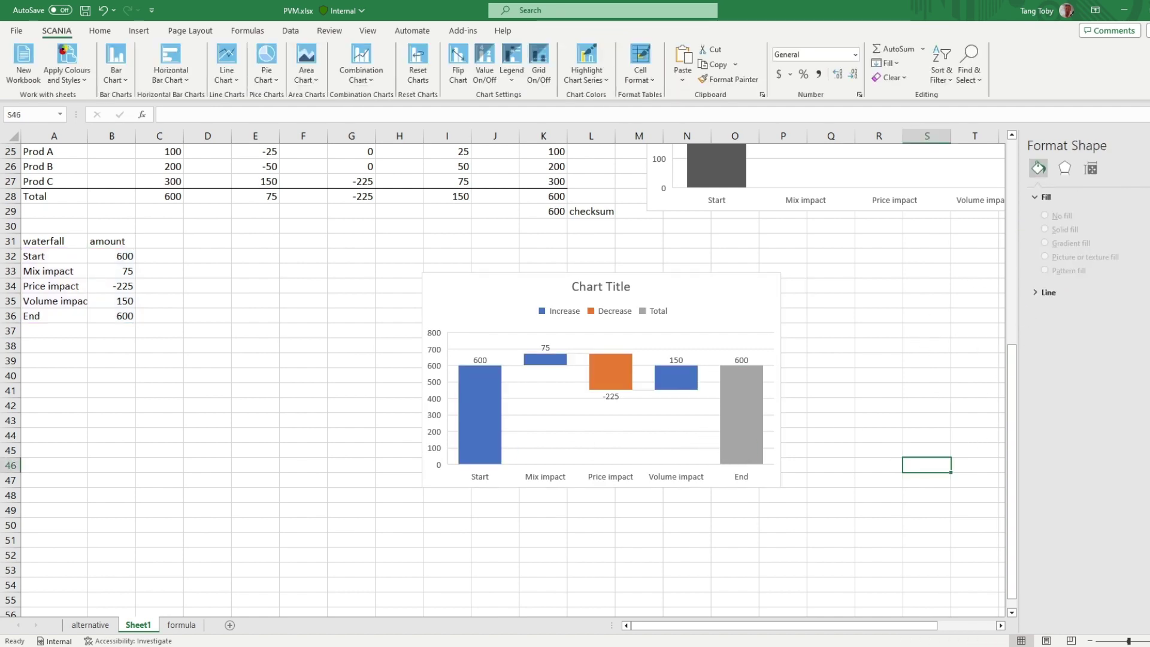
- Review the Waterfall PVM Analysis chart against Prod C's Period 2 price, examining the price impact bar
scroll(943, 413, "up", 3)
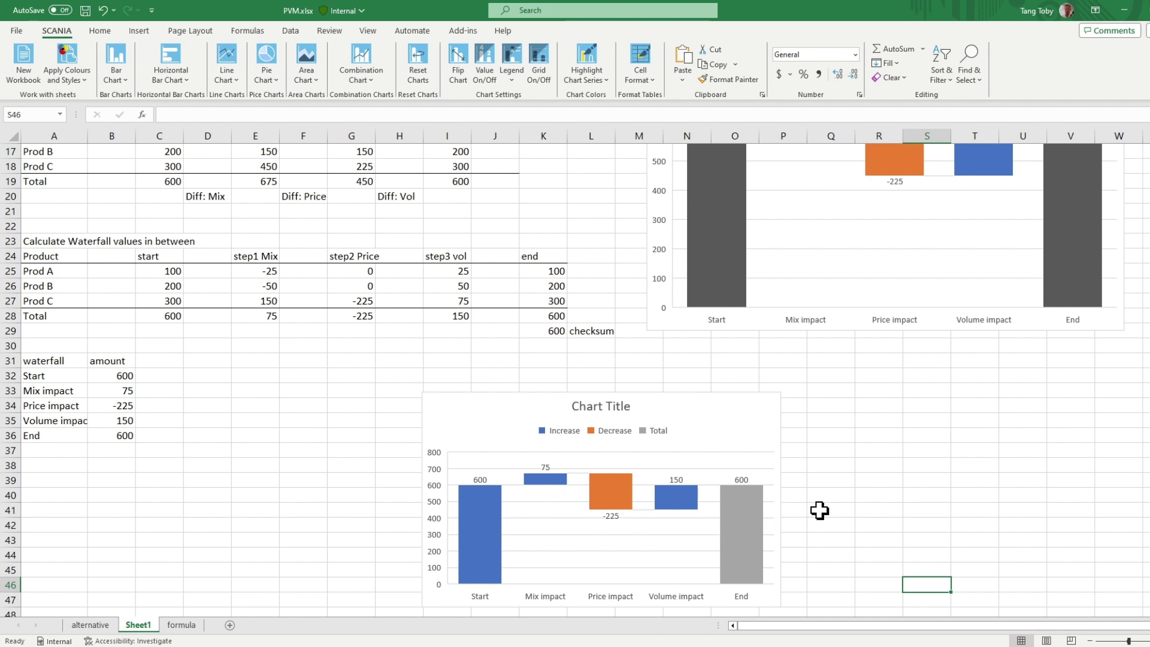
scroll(895, 517, "up", 5)
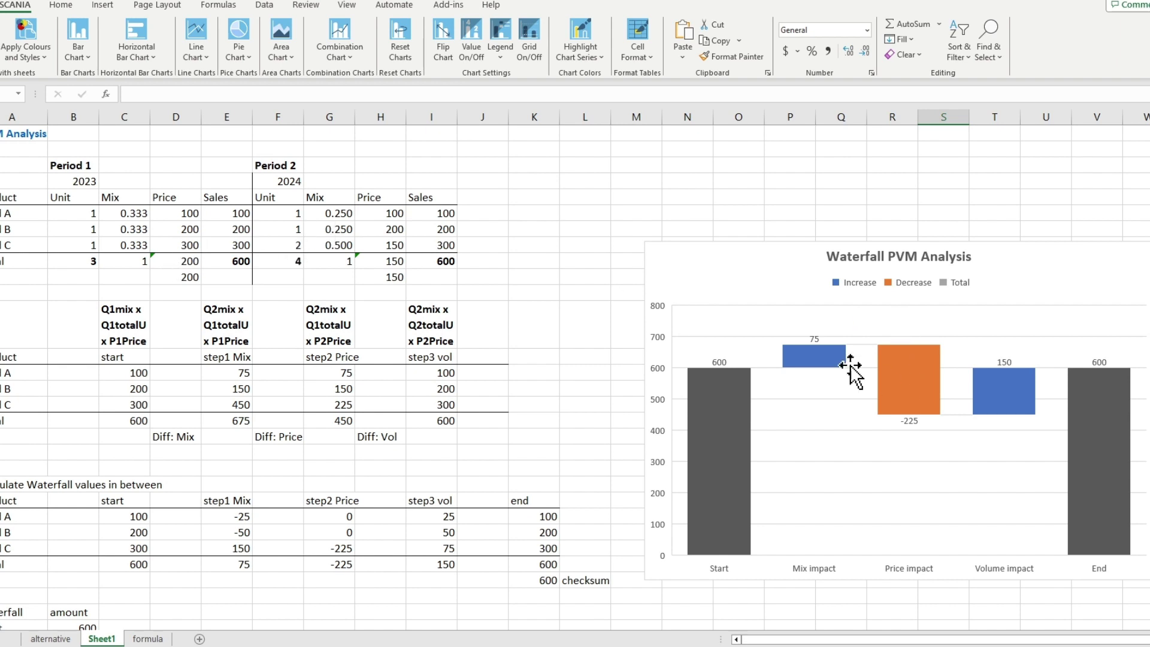
left_click(398, 245)
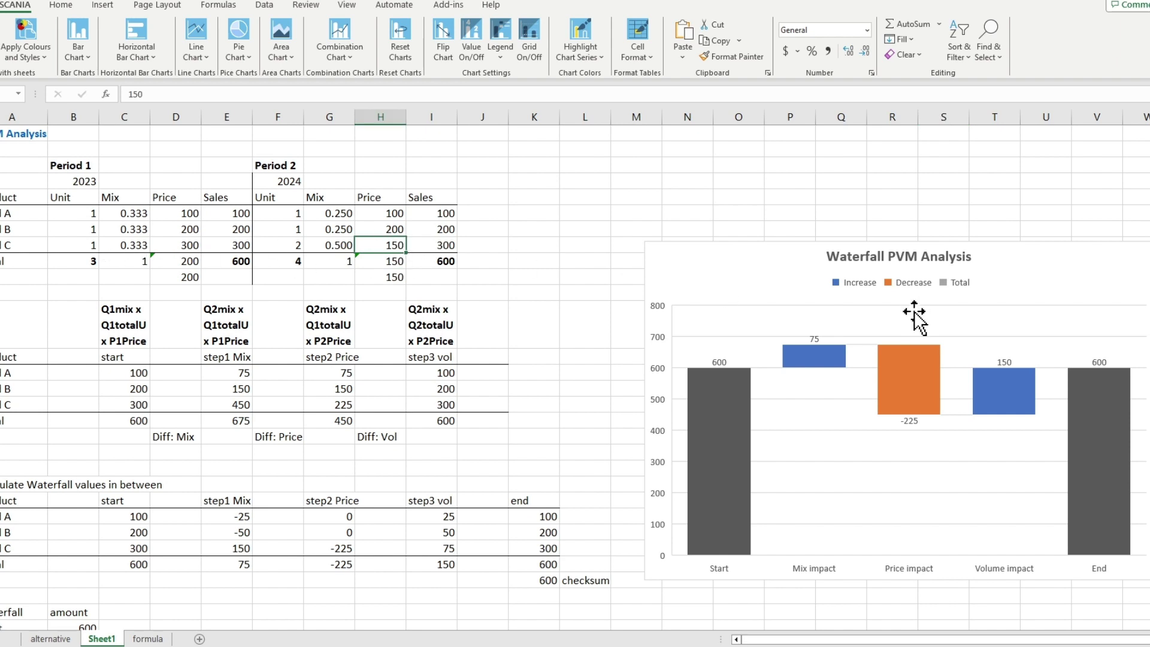
mouse_move(910, 411)
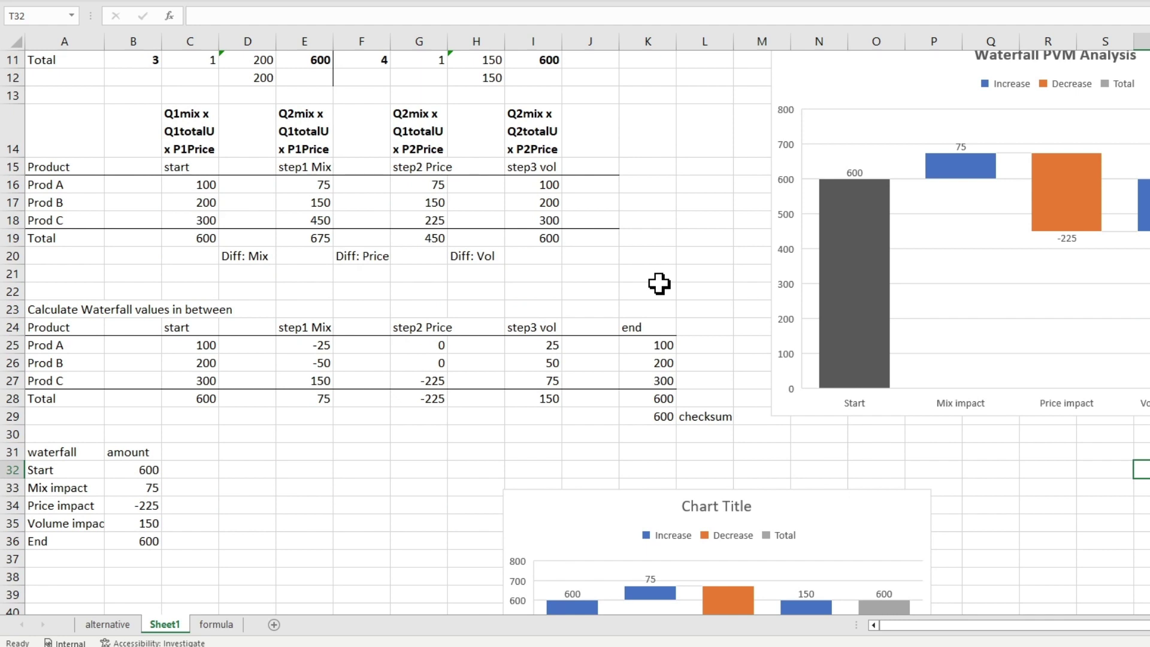
- Glance at the formula sheet and review the four calculation headings above start, step1 Mix, step2 Price and step3 vol on Sheet1
scroll(658, 283, "up", 3)
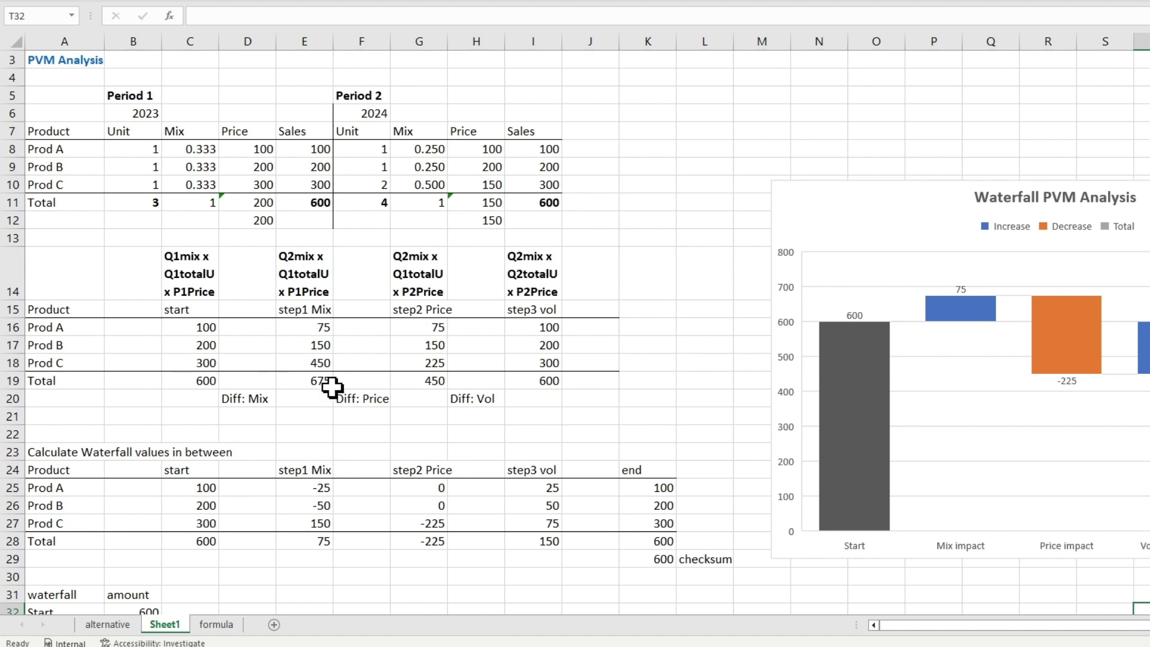
left_click(217, 624)
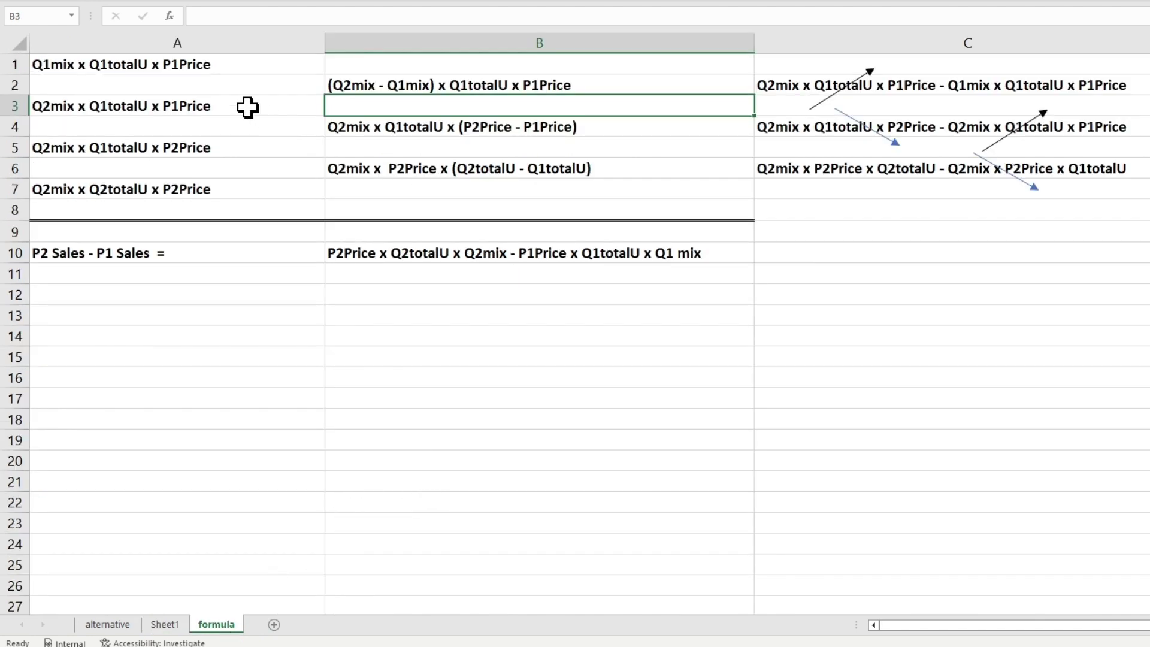
left_click(173, 628)
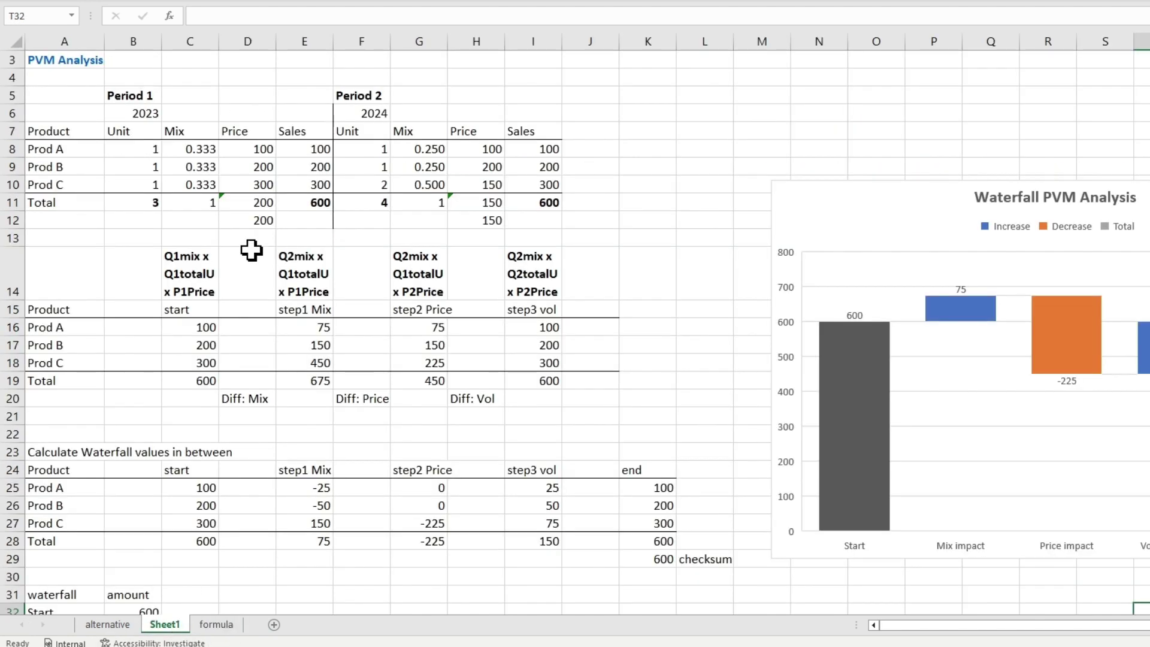
left_click(187, 264)
left_click(315, 266)
left_click(421, 268)
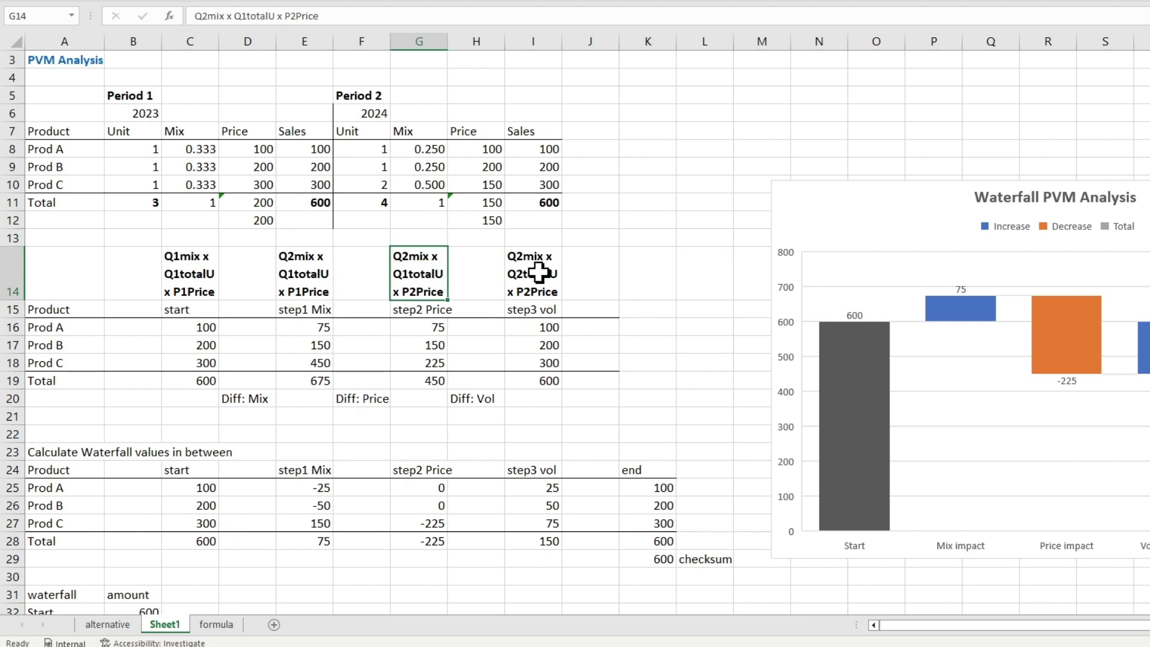
left_click(539, 273)
- Review the period 2 price, period 2 volume and mix difference expressions on the formula sheet, and return to Sheet1
left_click(217, 625)
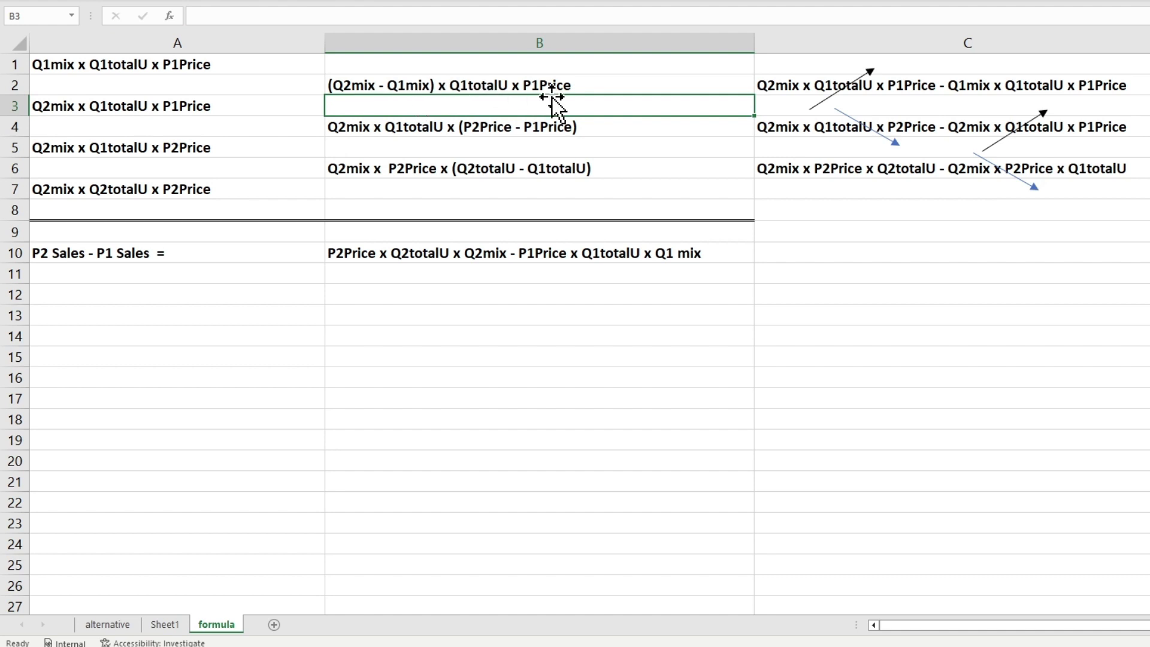
left_click(128, 151)
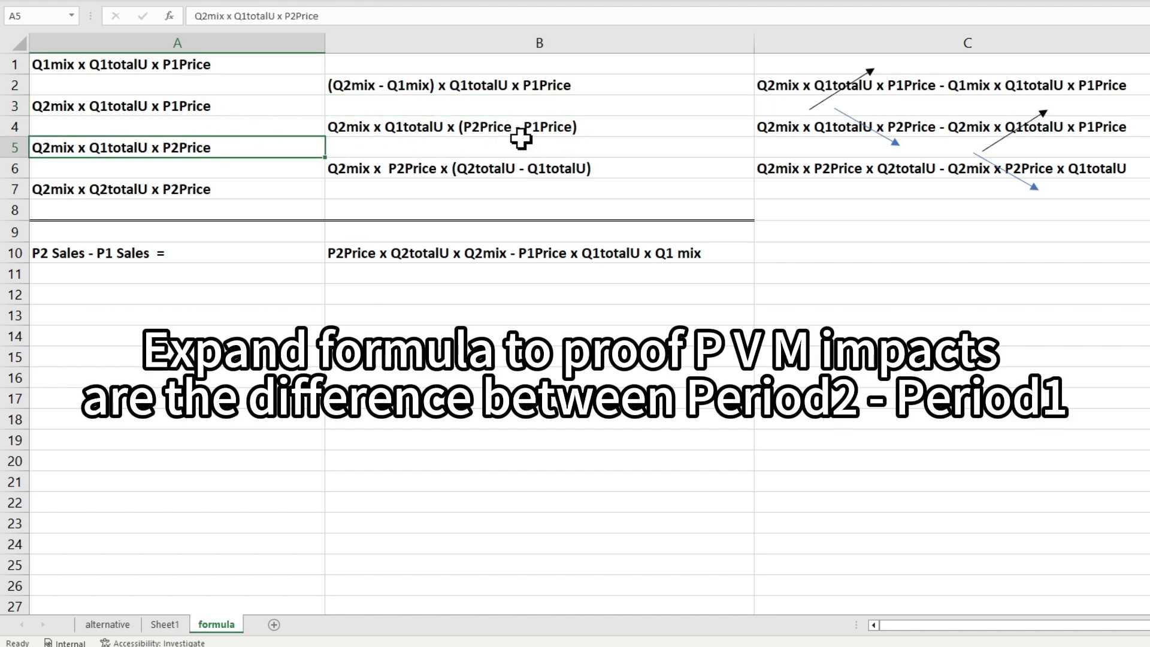
left_click(181, 191)
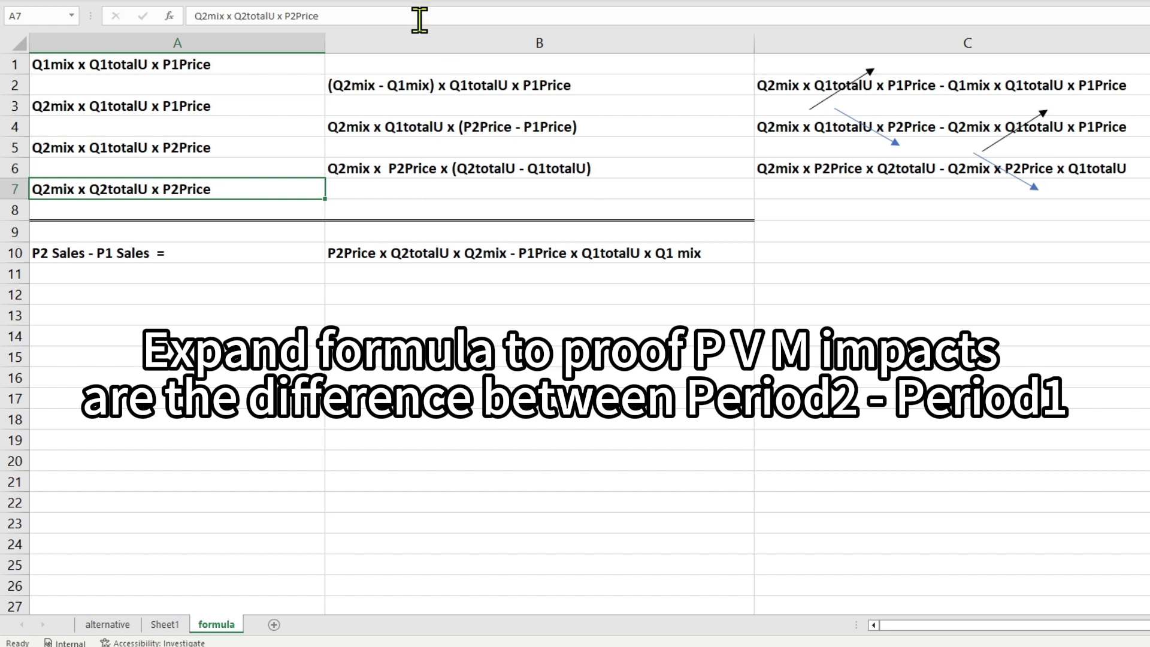
left_click(436, 84)
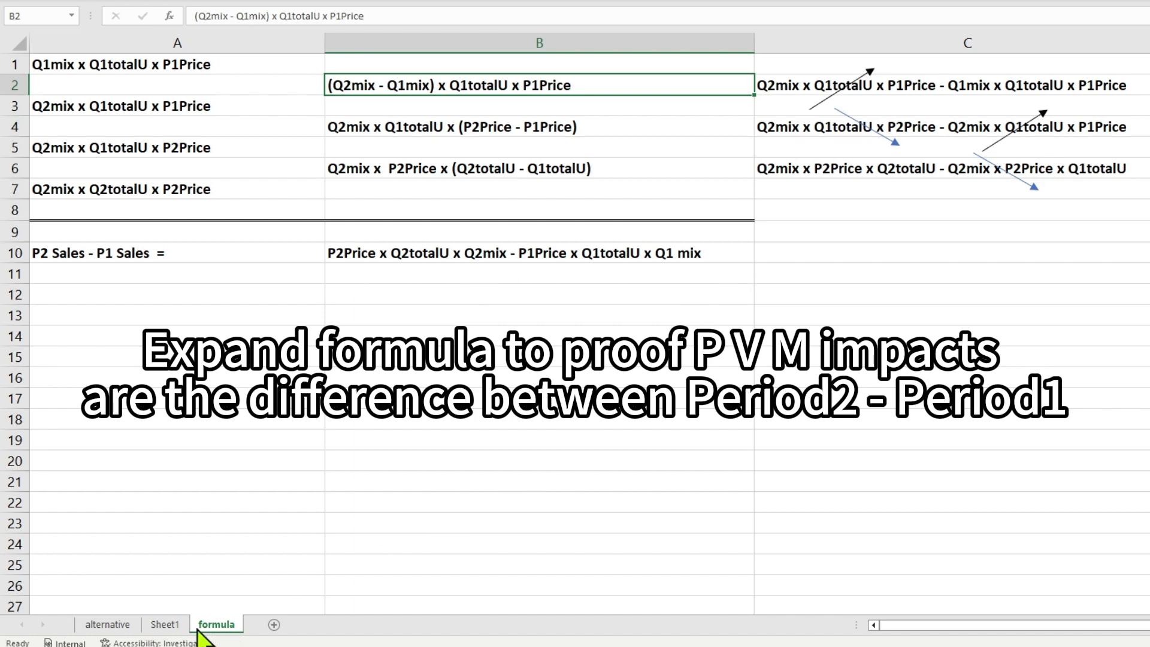
left_click(161, 624)
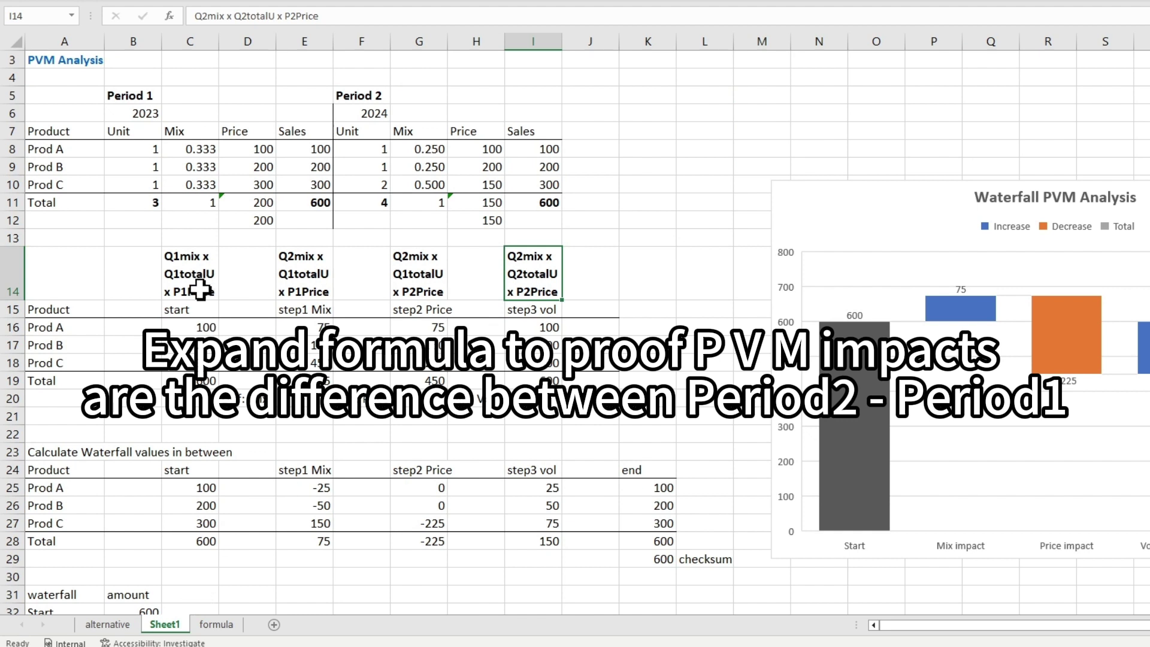